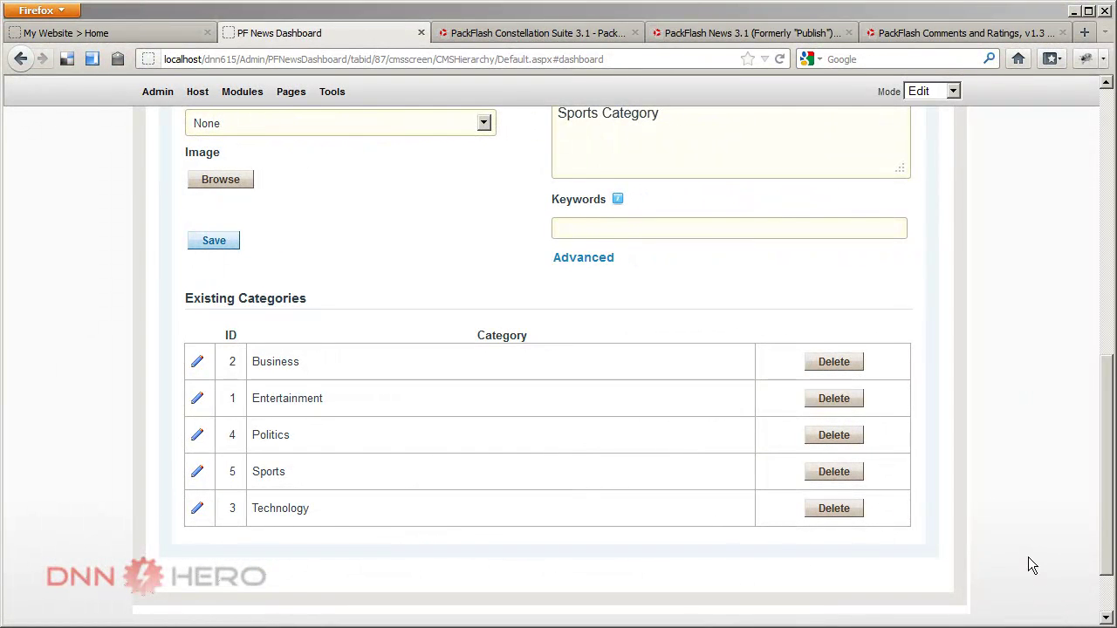
Leave the category dashboard for the site's home page and look over its Articles and Categories modules.
scroll(1027, 556, up, 15)
click(157, 131)
scroll(70, 271, down, 4)
scroll(85, 284, up, 2)
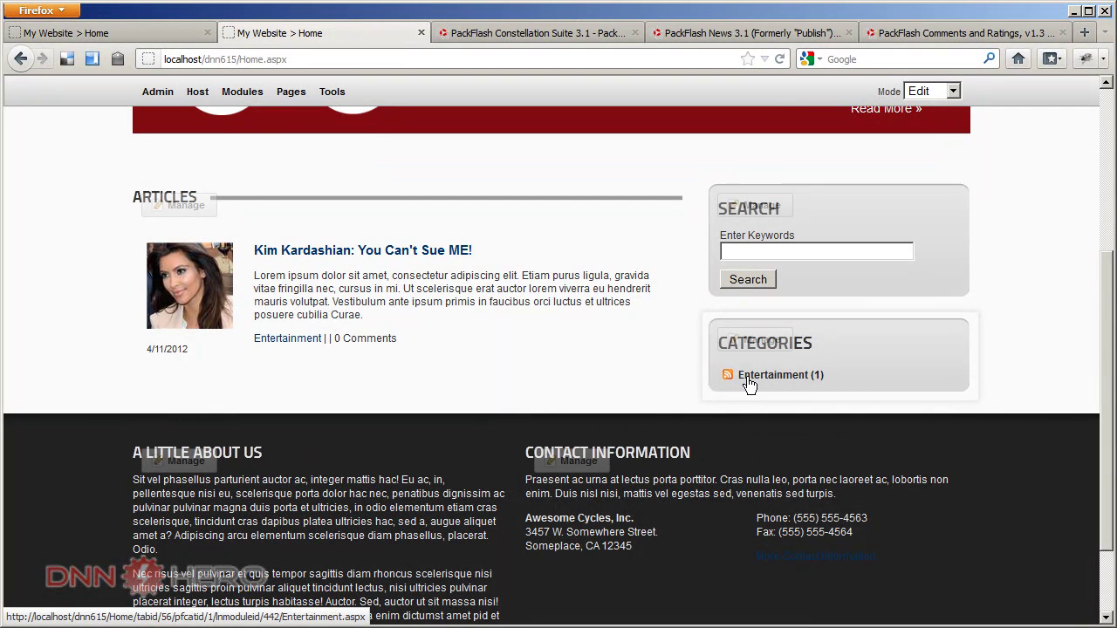
View the Entertainment category's RSS feed, select its address, and return to the home page.
mouse_move(740, 387)
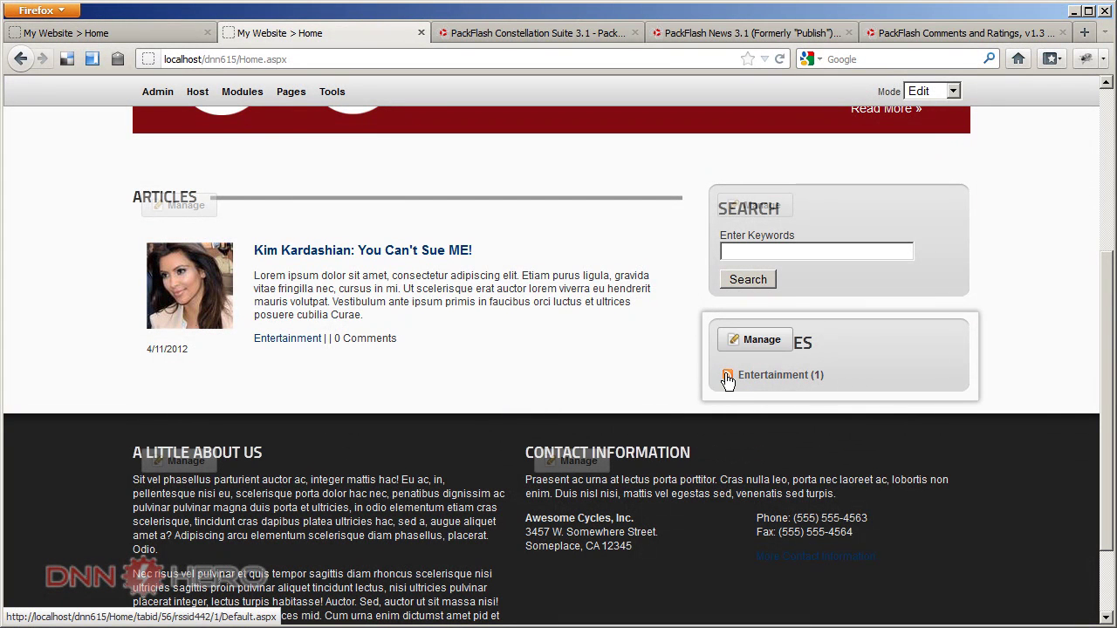
click(727, 378)
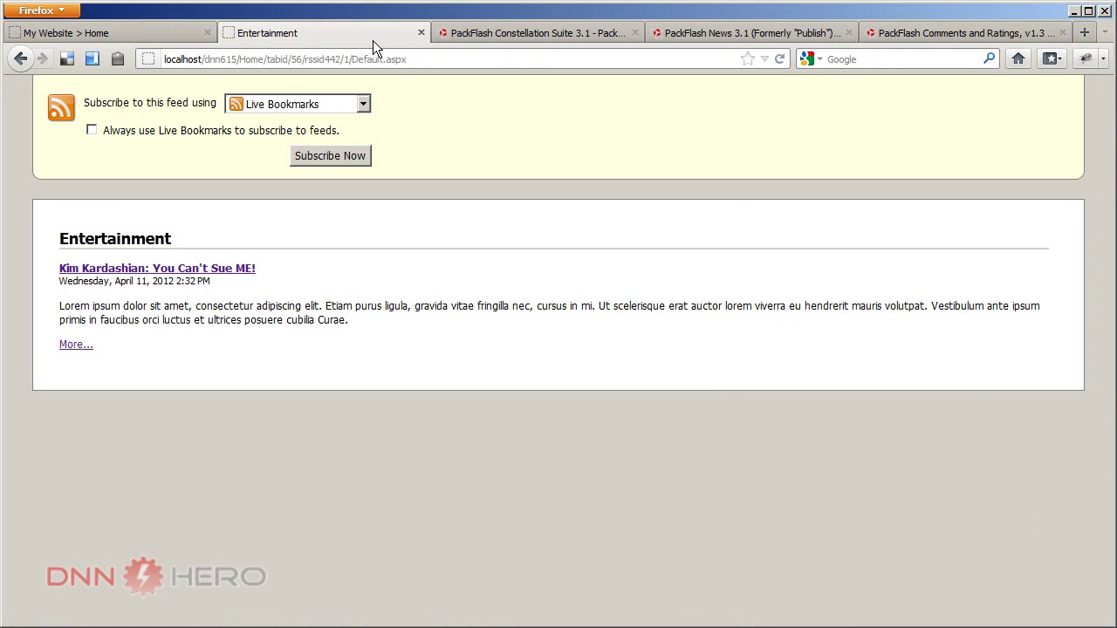
click(349, 60)
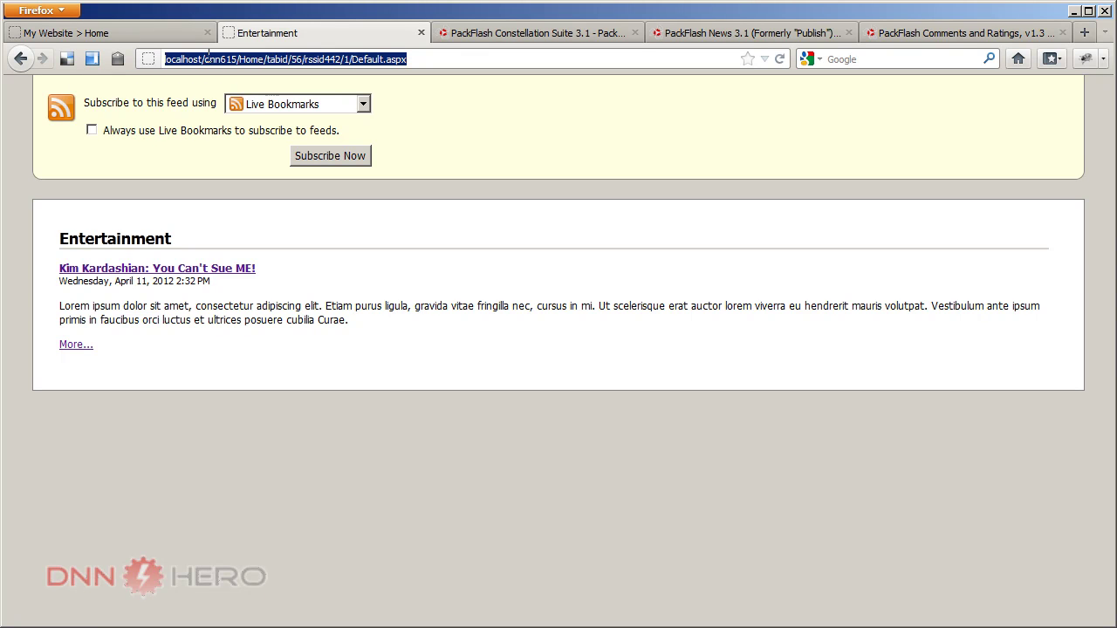
click(21, 59)
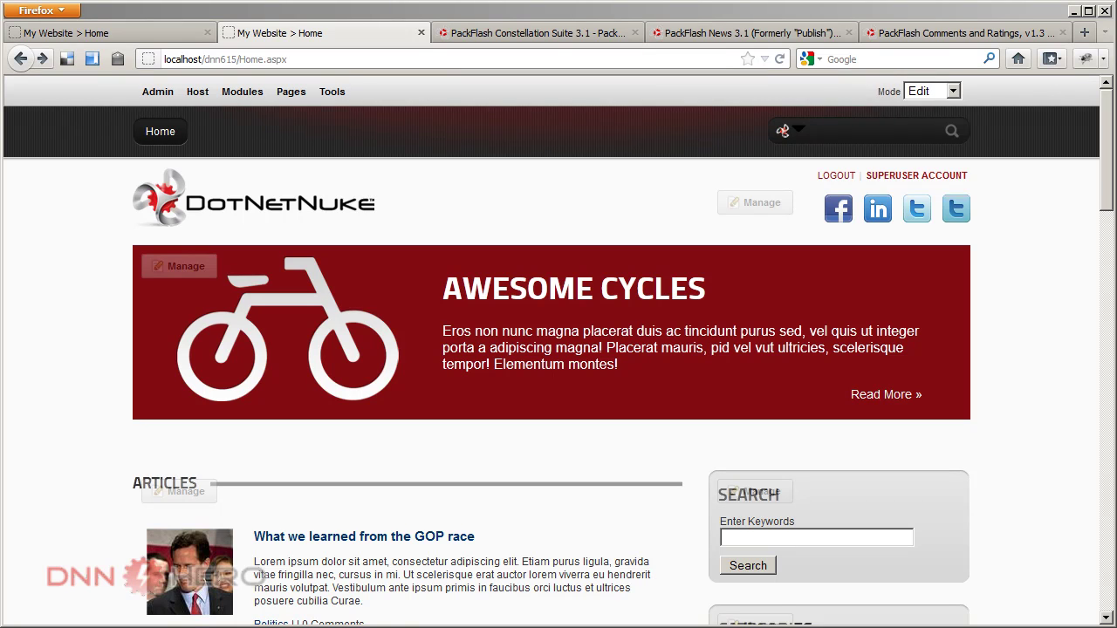
Review the full Articles list and the Categories module on the dnn615 home page.
scroll(95, 527, down, 3)
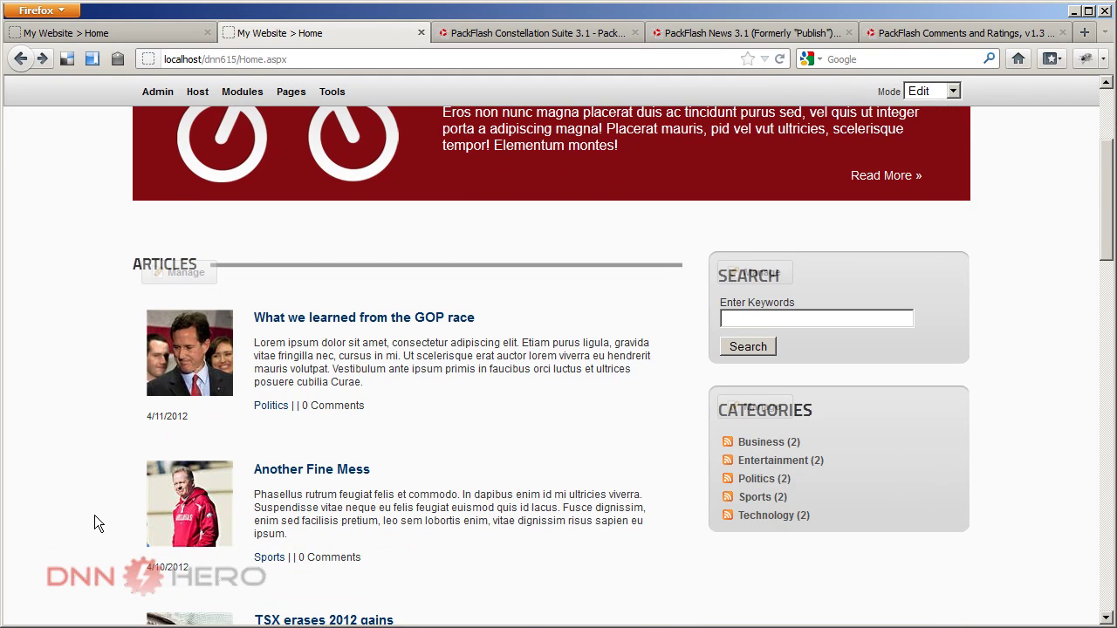
scroll(95, 515, down, 3)
scroll(95, 516, down, 3)
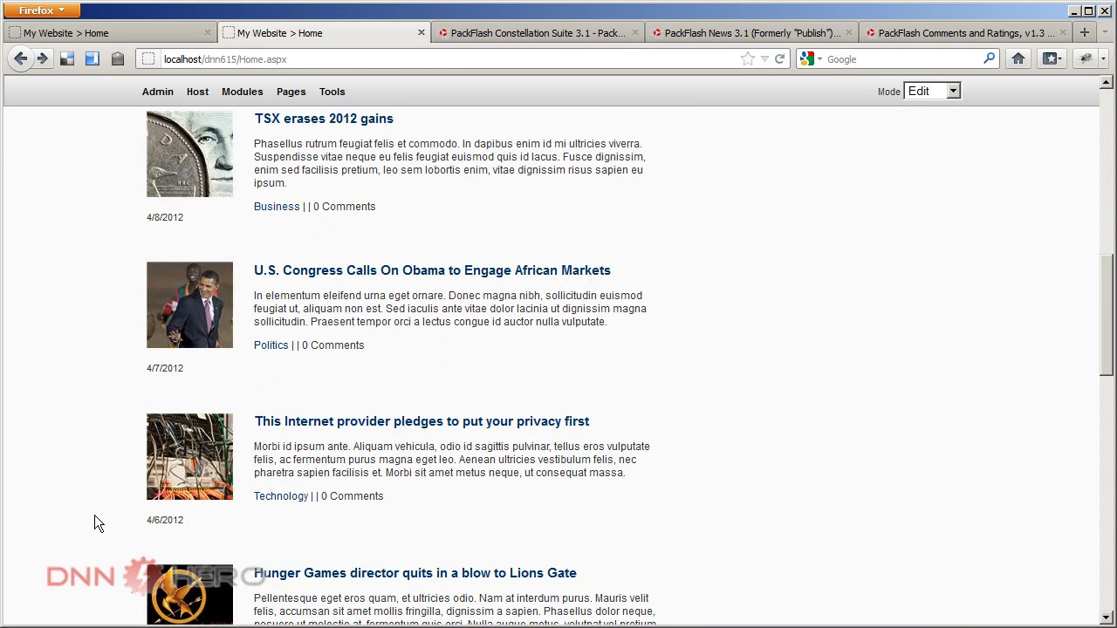
scroll(94, 522, down, 6)
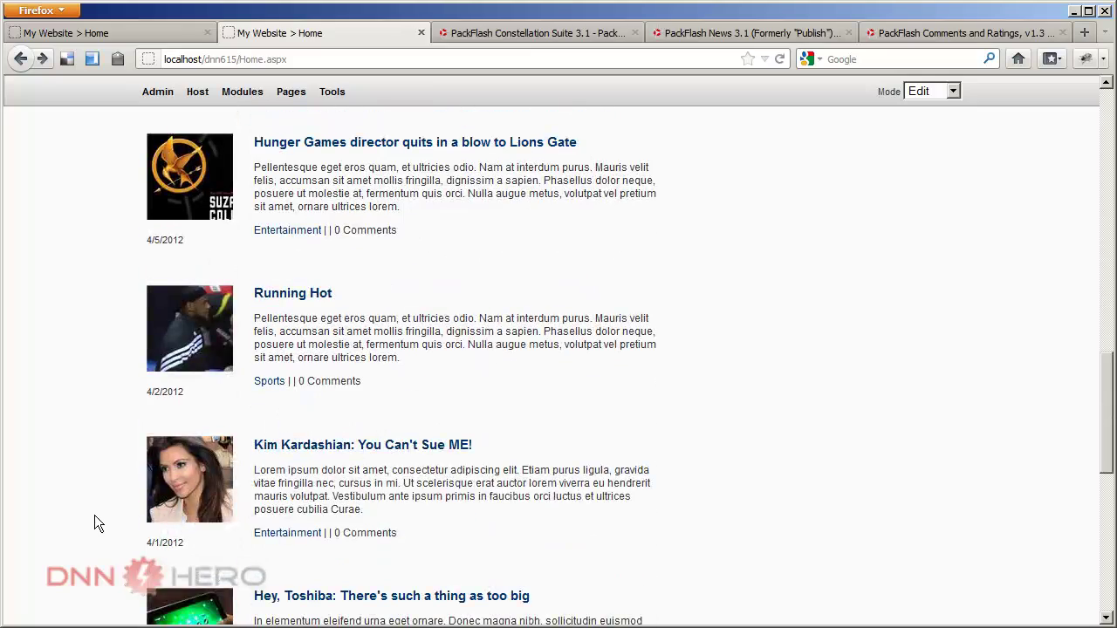
scroll(81, 517, down, 4)
scroll(72, 521, up, 10)
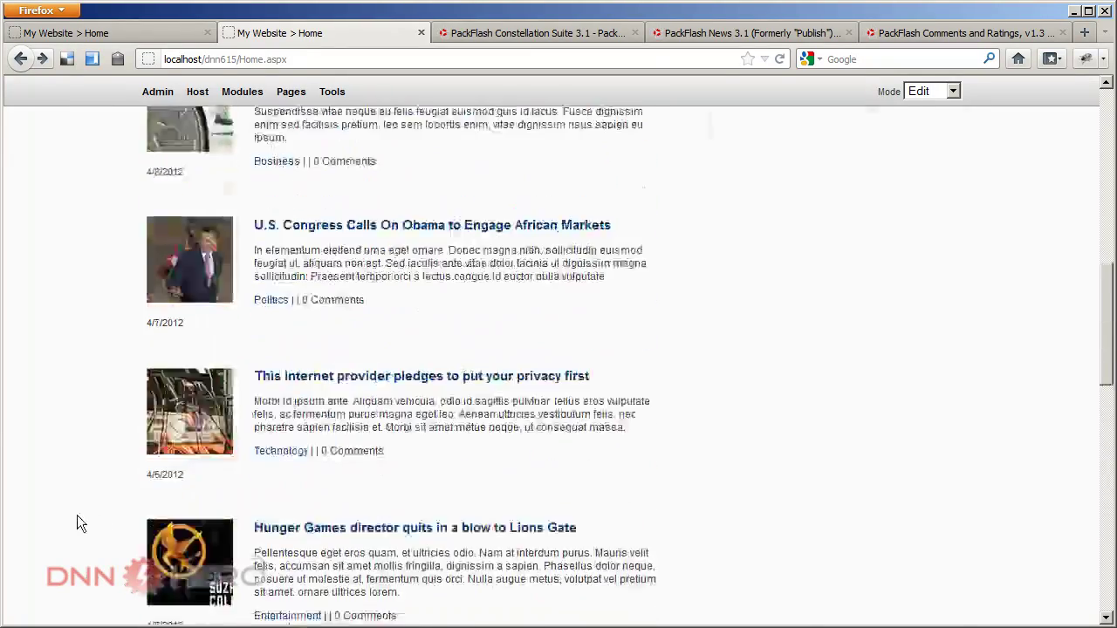
scroll(77, 516, up, 10)
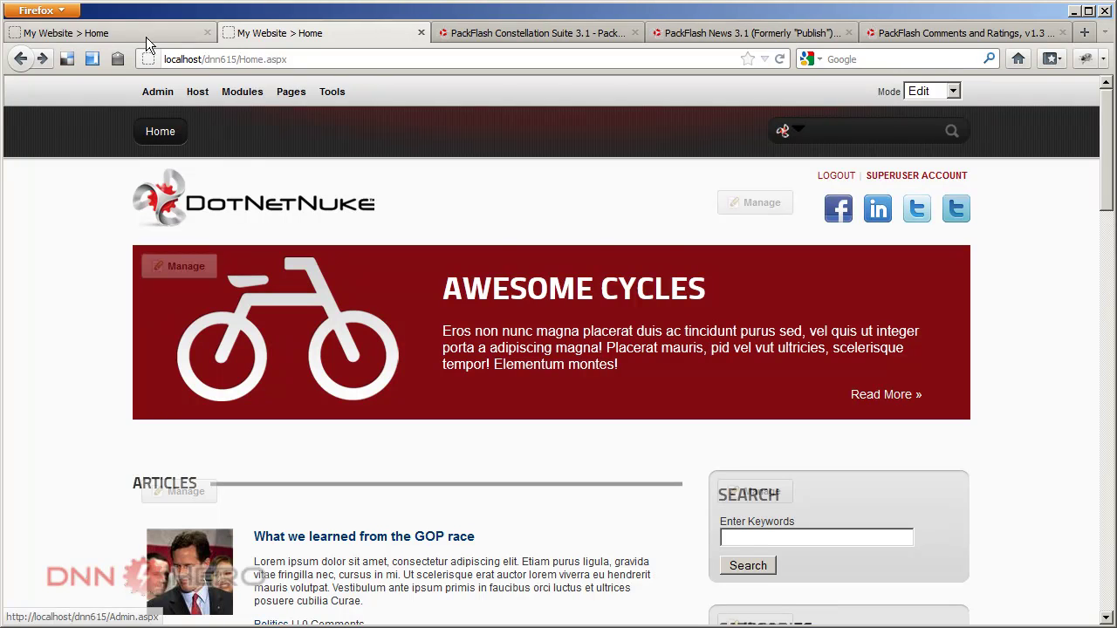
Switch to the finished dotnetnuke reference site and examine how many articles its home page lists.
click(146, 37)
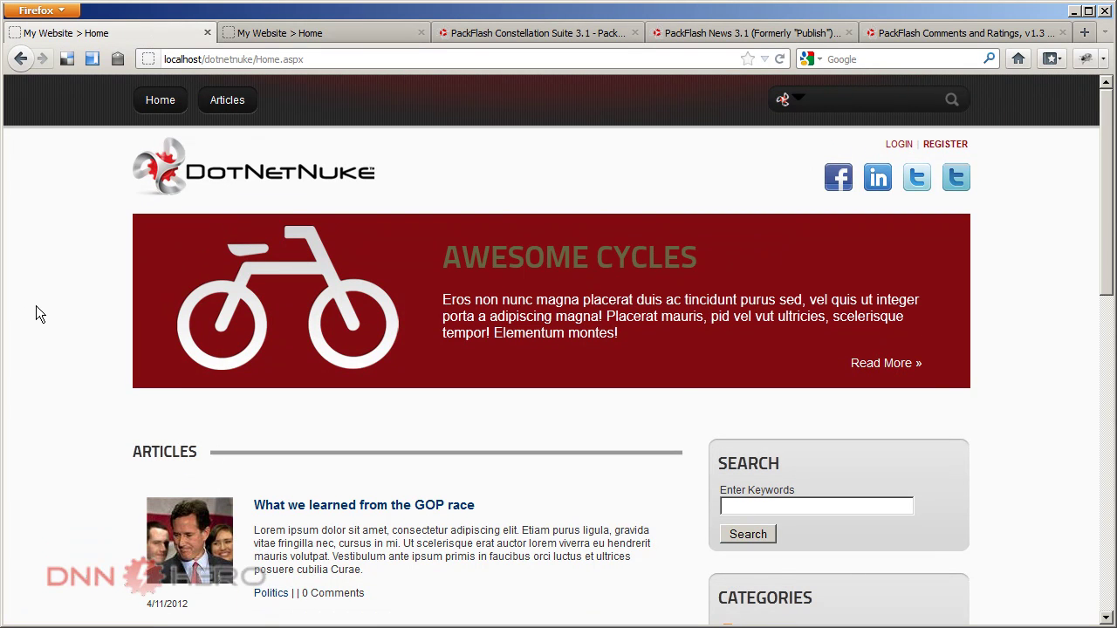
scroll(58, 332, down, 4)
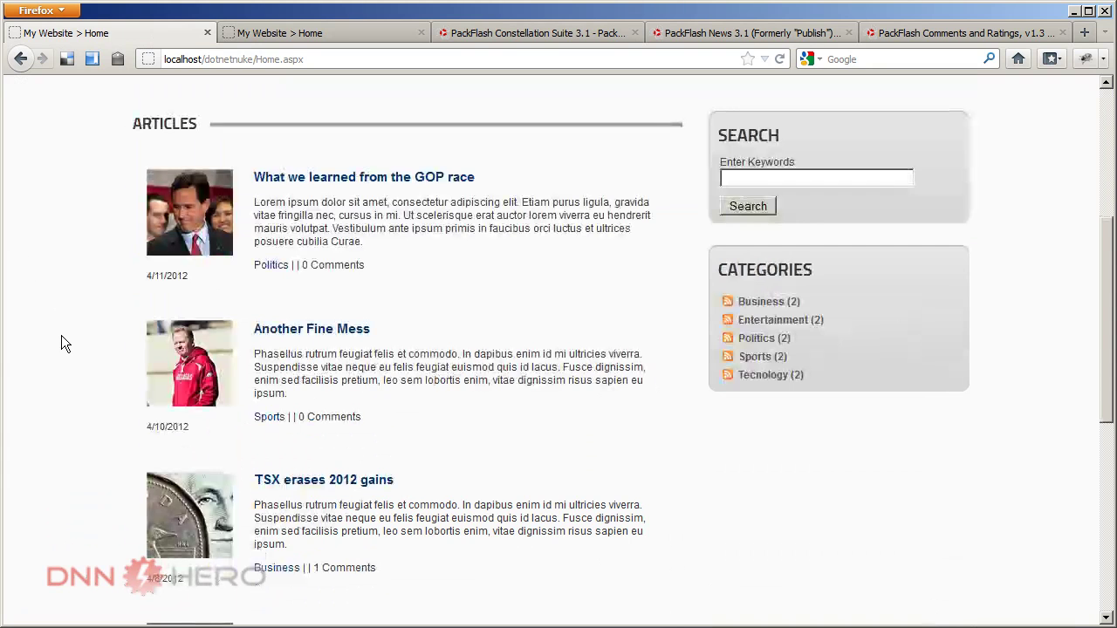
scroll(61, 344, down, 2)
scroll(61, 344, up, 5)
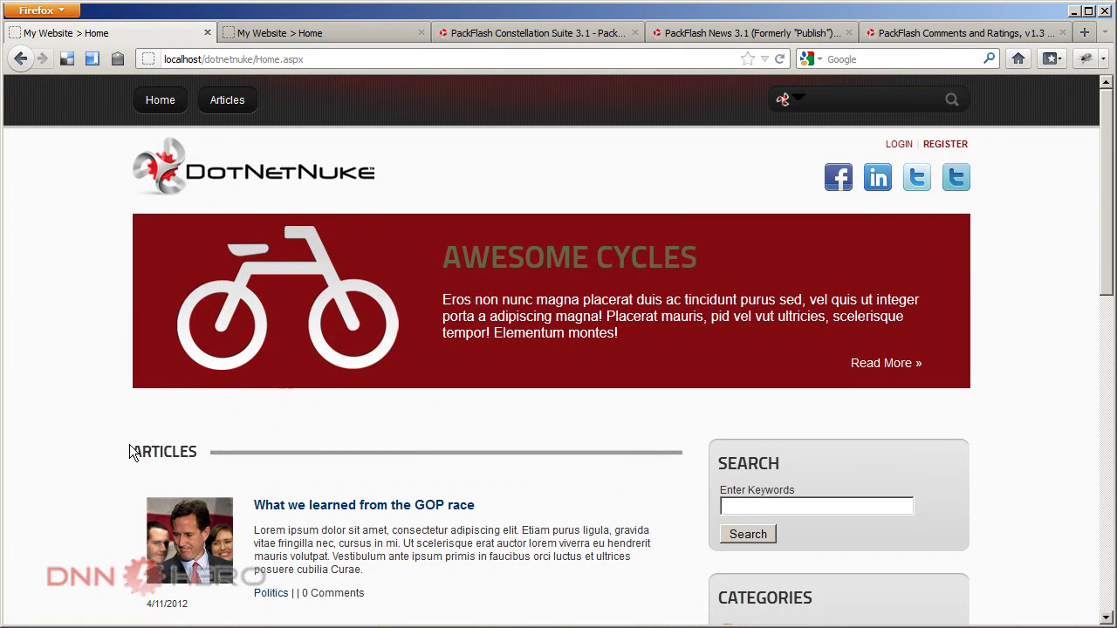
scroll(129, 446, down, 5)
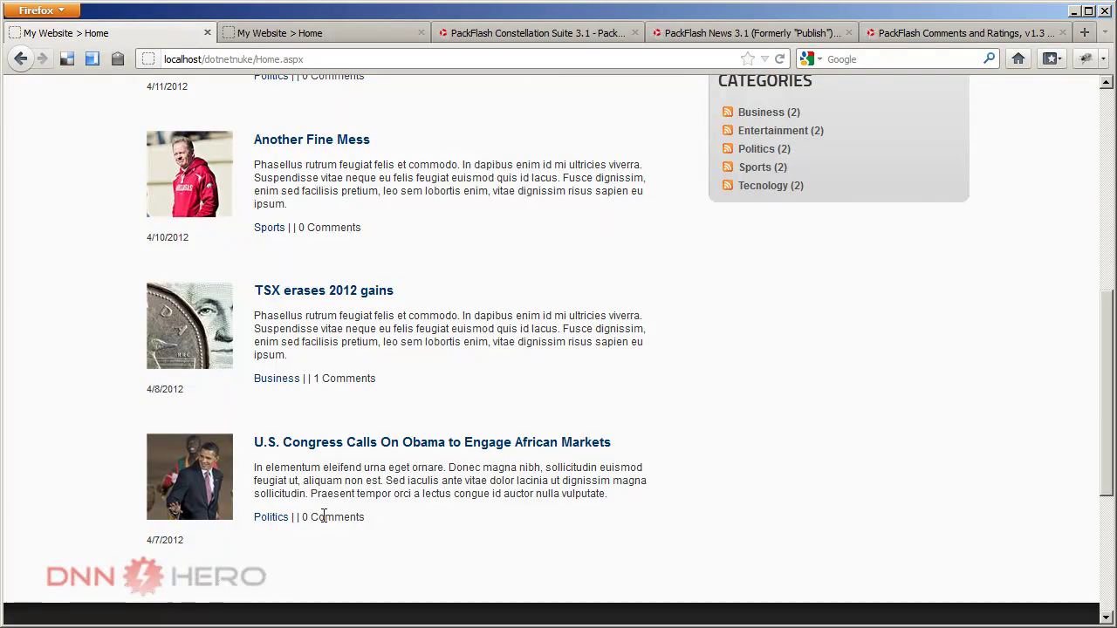
scroll(323, 517, up, 6)
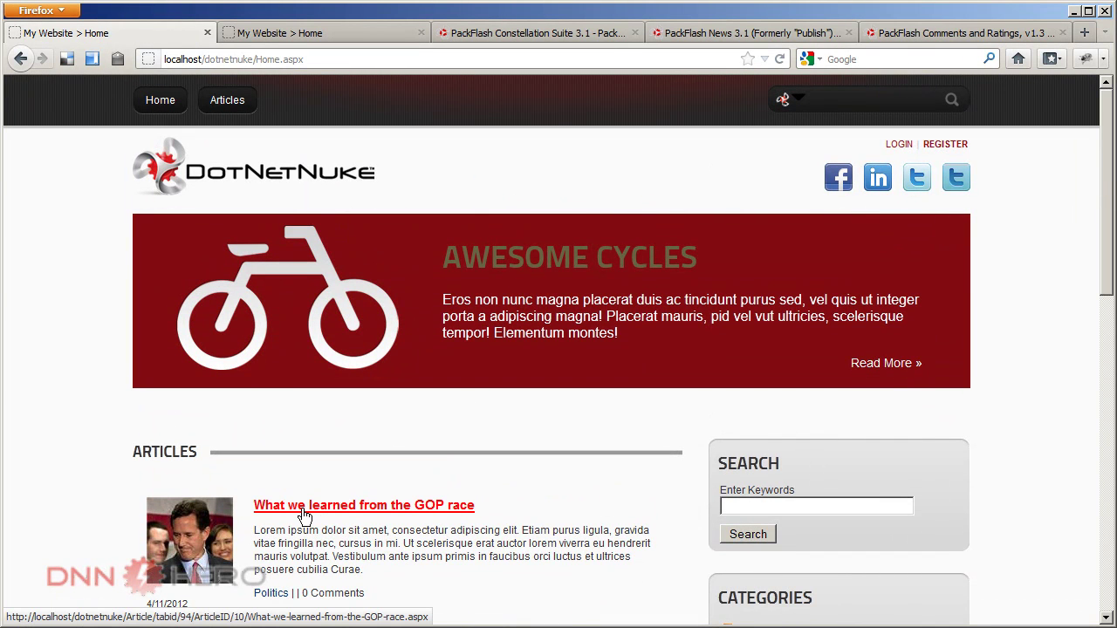
Return to the dnn615 home page and open the List Settings of its Articles module.
click(294, 33)
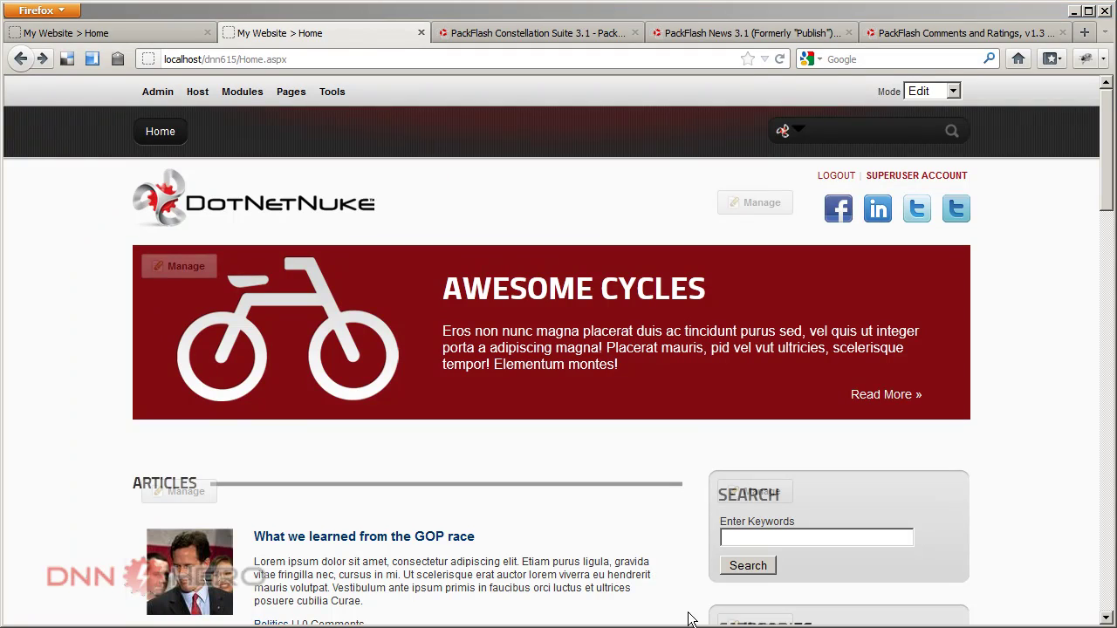
scroll(74, 452, down, 7)
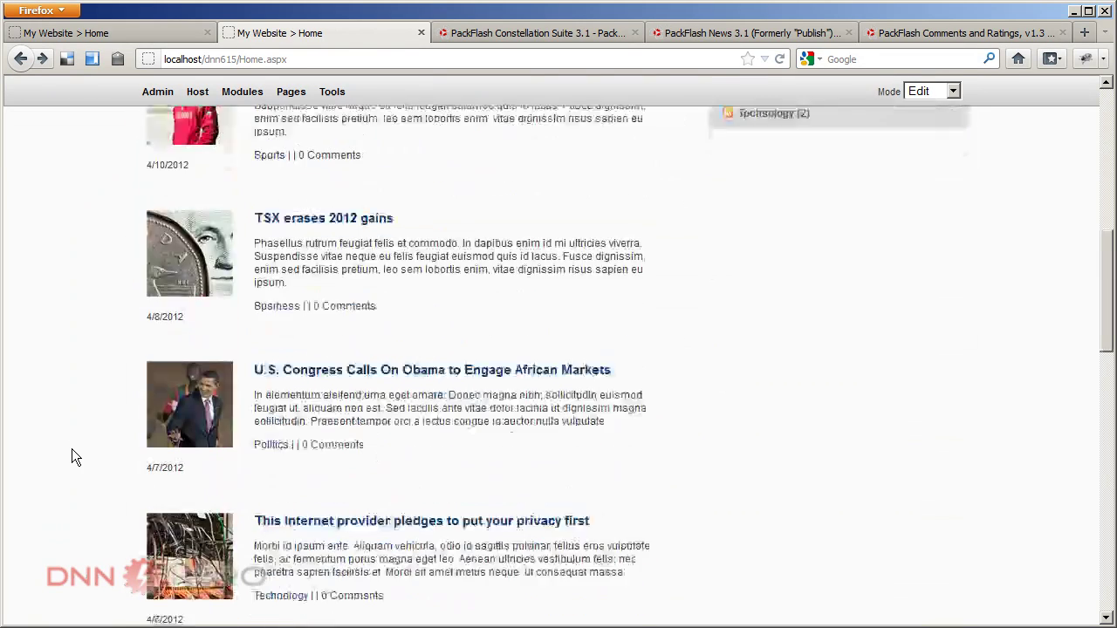
scroll(73, 452, down, 1)
scroll(72, 452, up, 2)
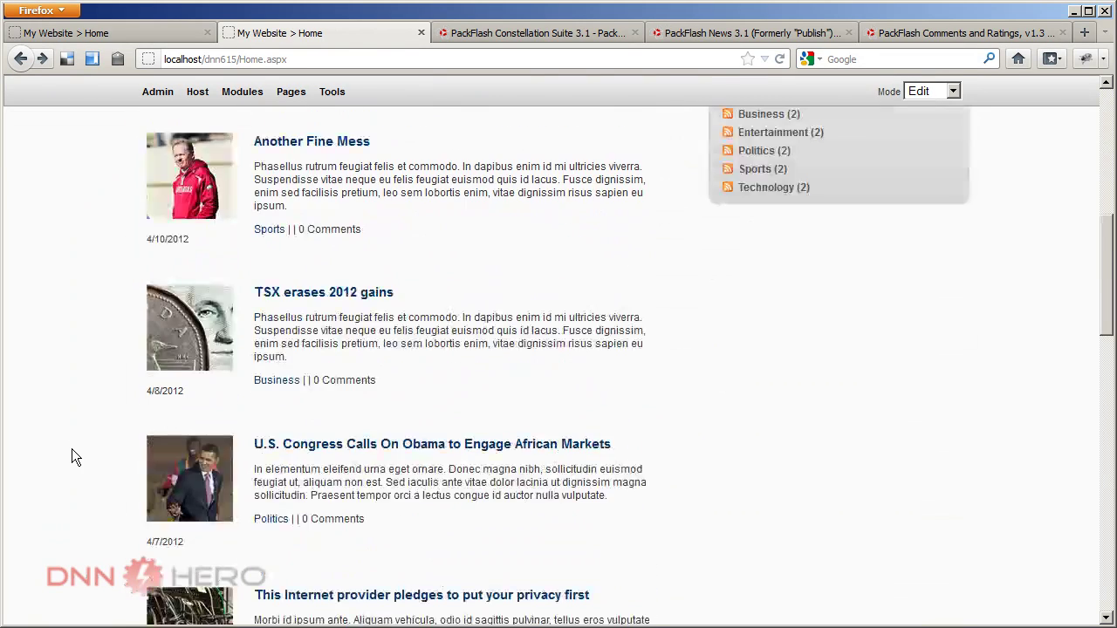
scroll(73, 452, up, 6)
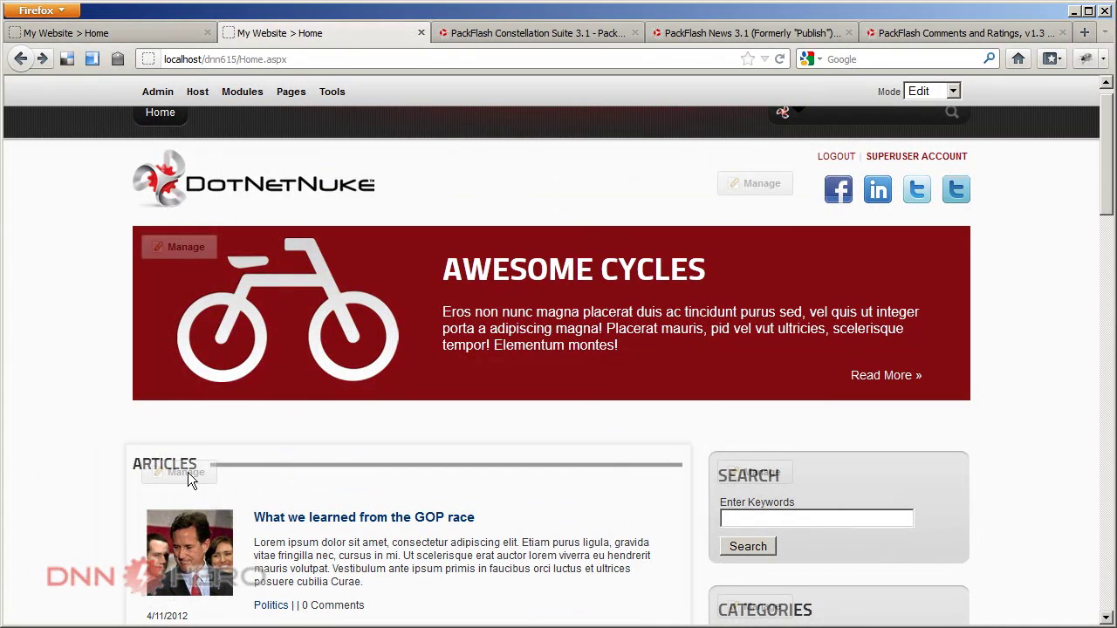
mouse_move(188, 472)
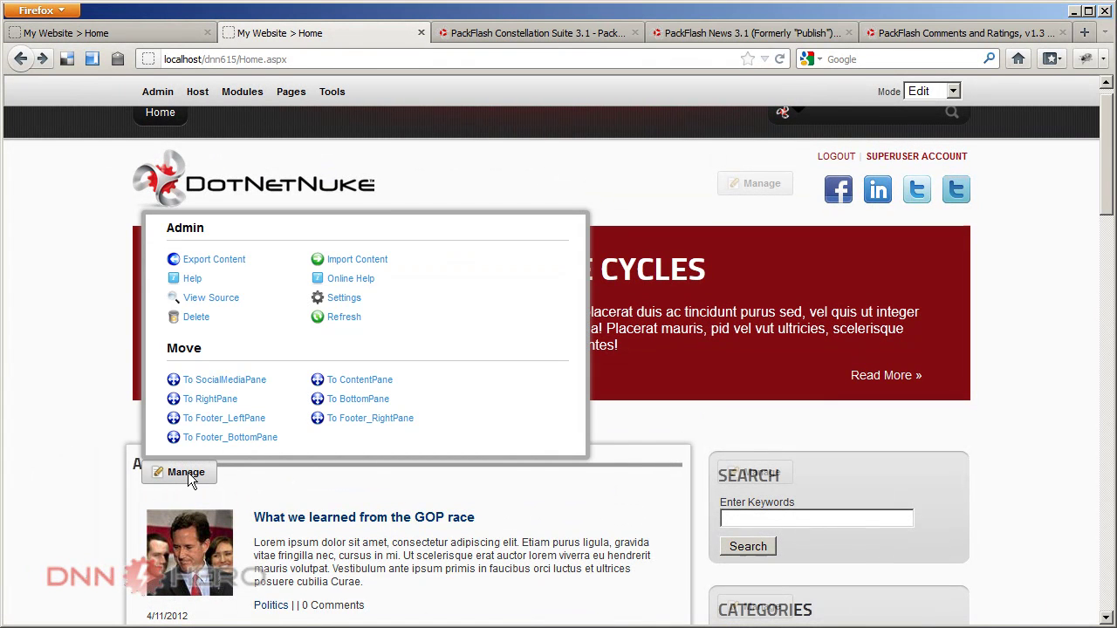
click(342, 299)
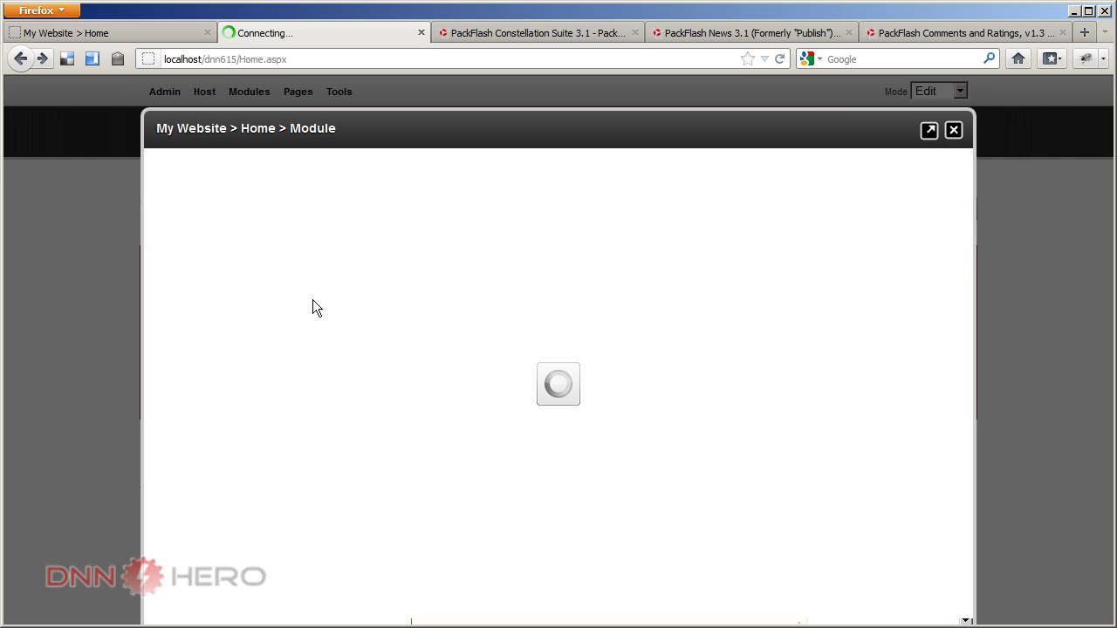
click(454, 197)
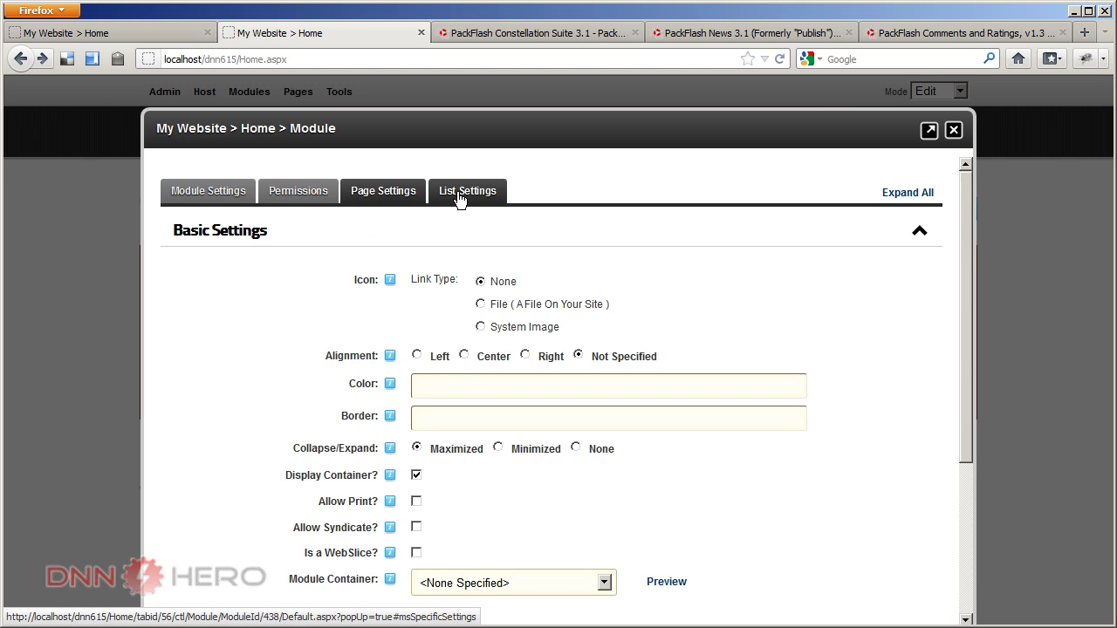
Set the Articles module's Number of Items to retrieve to 4, update the module, and check the shortened list.
scroll(328, 382, down, 10)
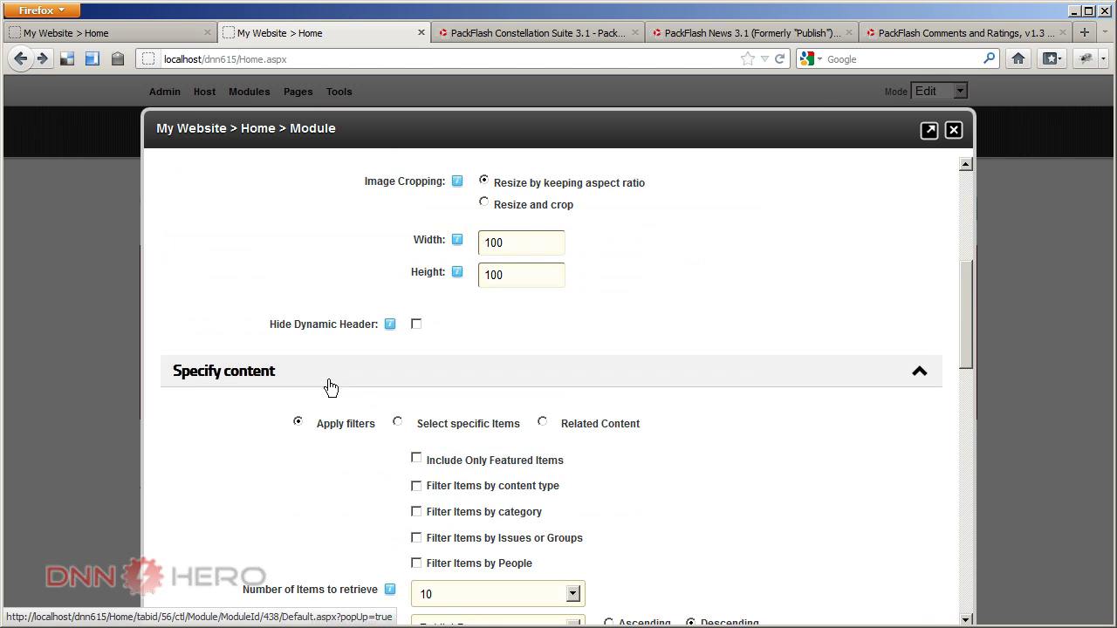
mouse_move(249, 487)
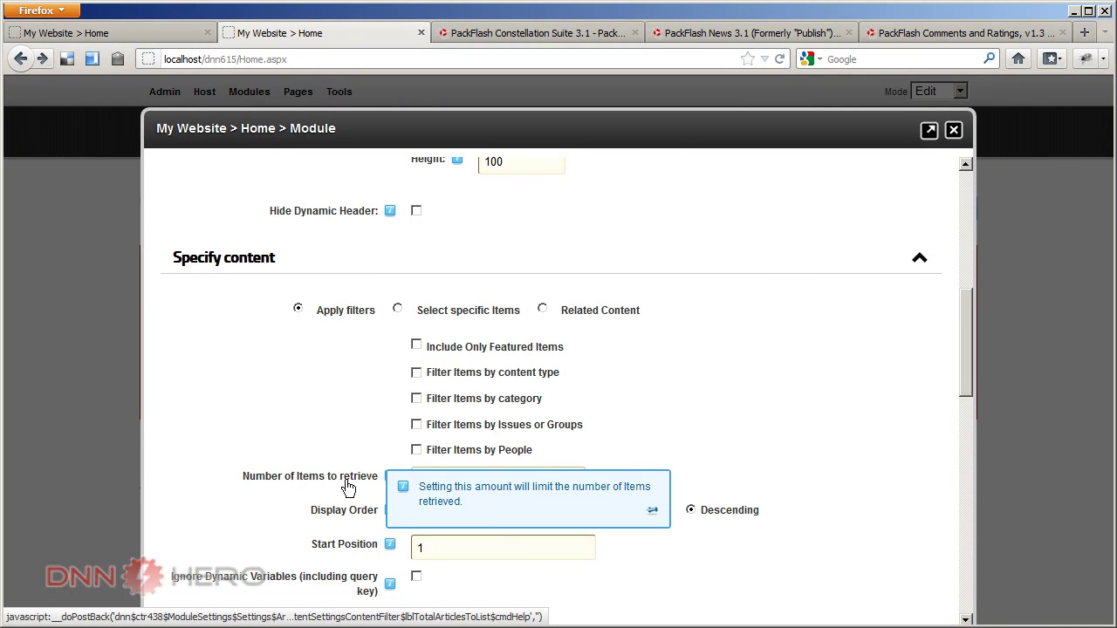
click(573, 481)
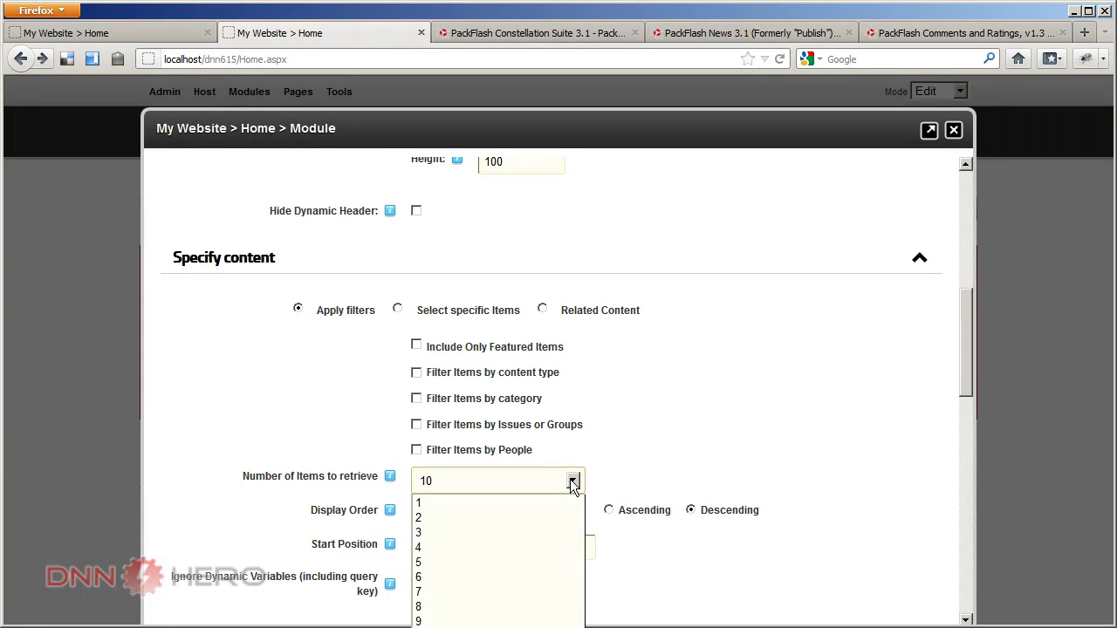
click(466, 546)
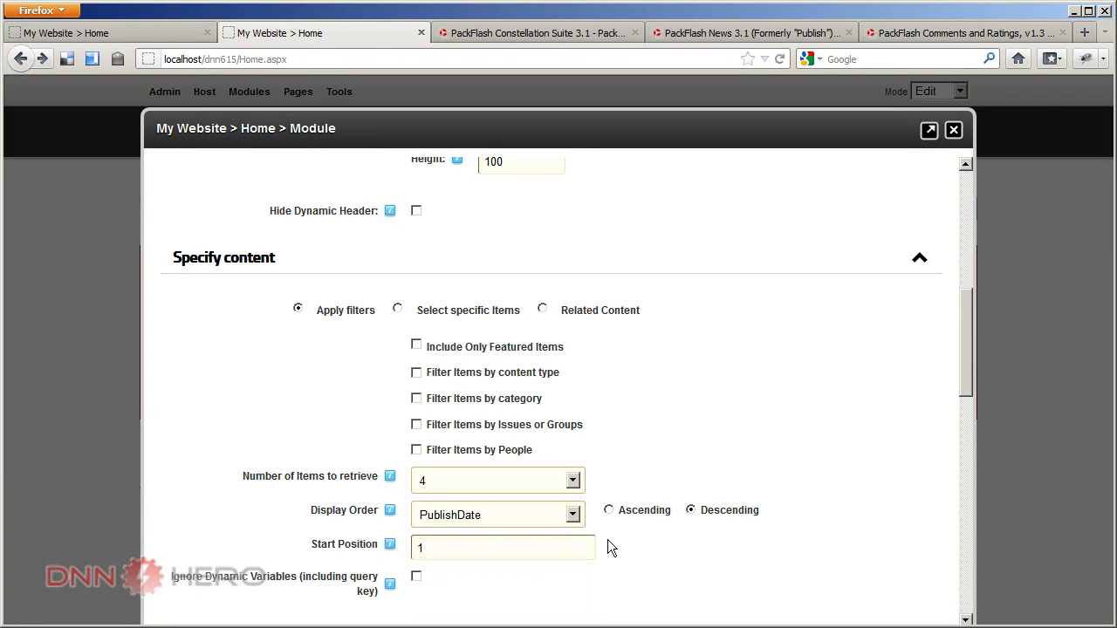
drag(970, 355, 970, 570)
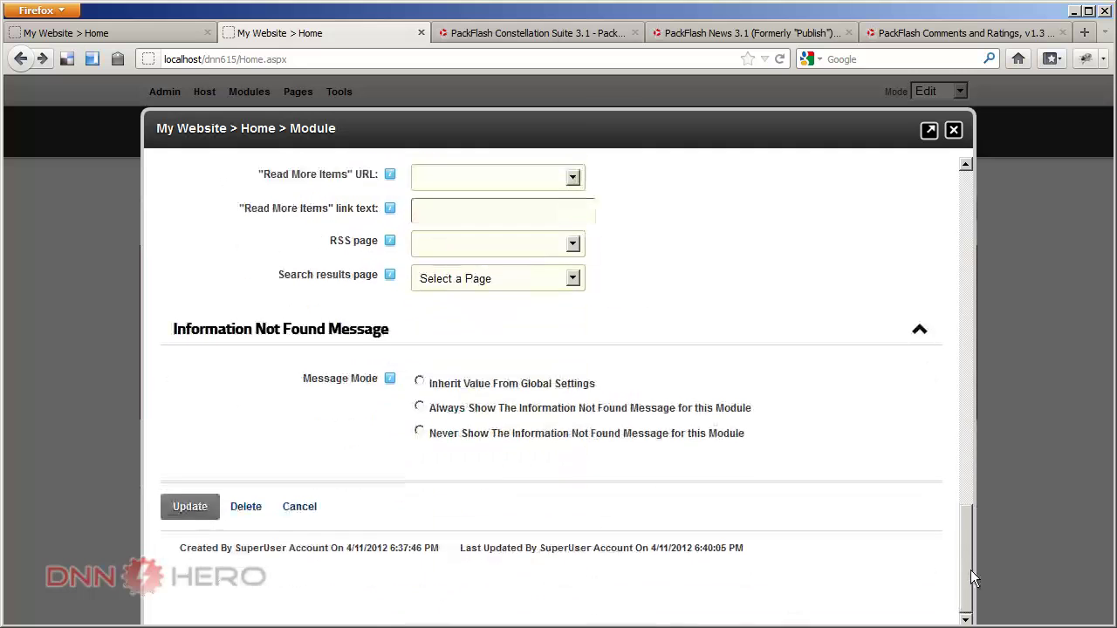
click(183, 510)
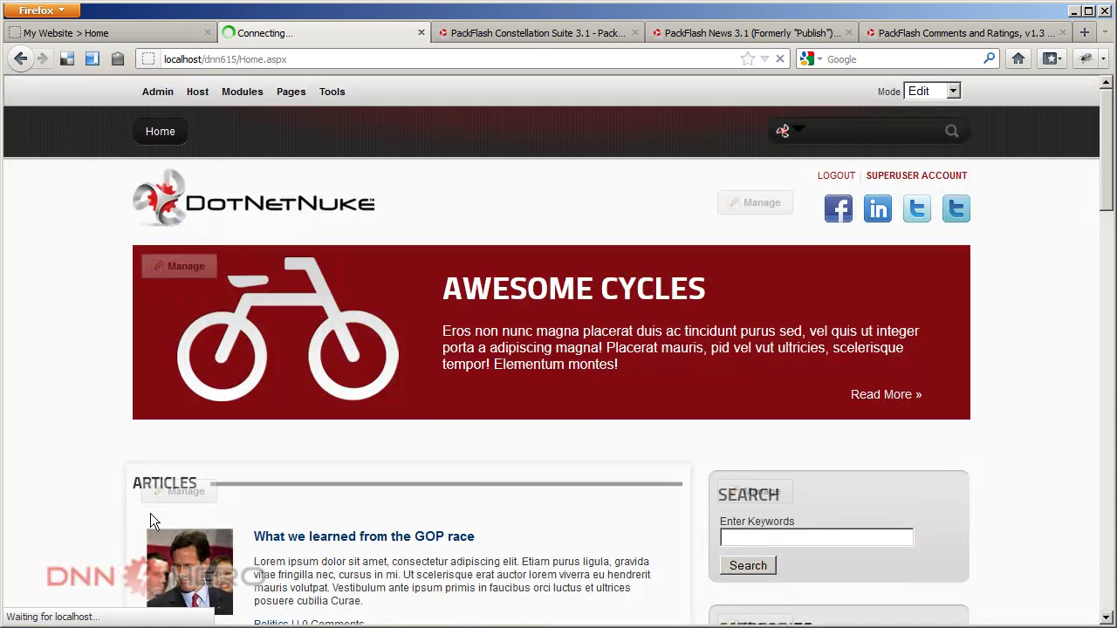
scroll(33, 438, down, 10)
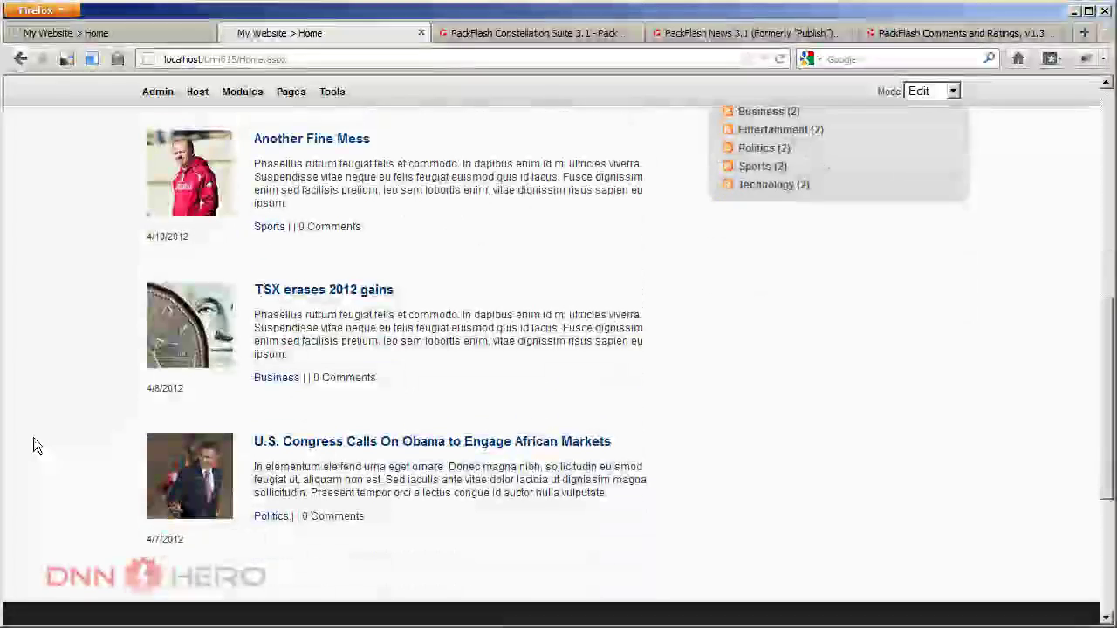
scroll(33, 437, up, 10)
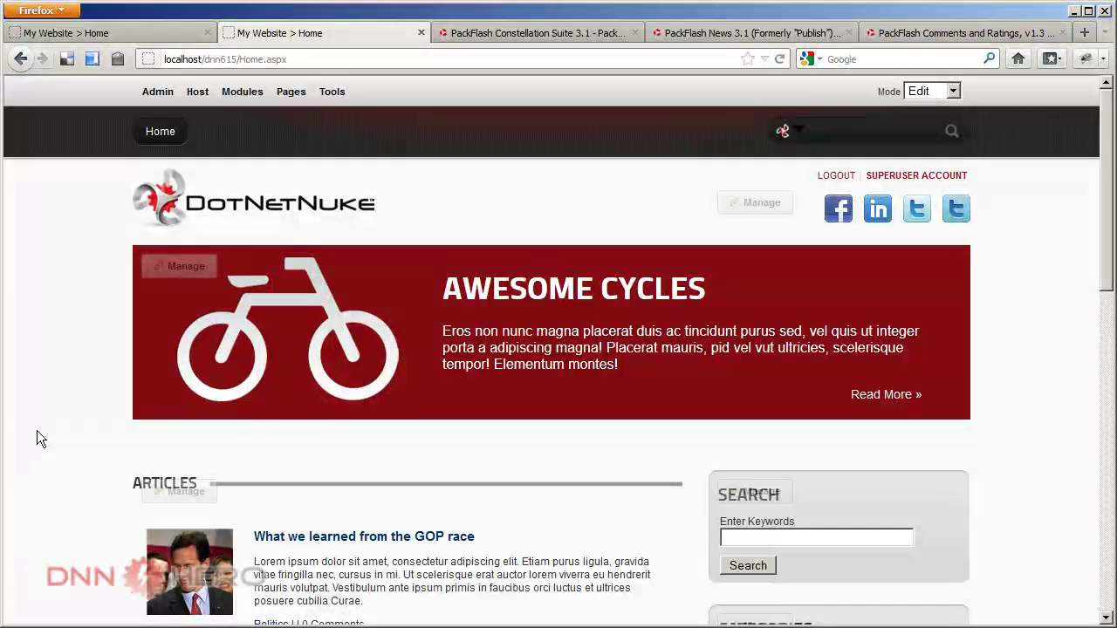
Examine the All Articles page on the dotnetnuke reference site, then return to the dnn615 home page.
click(139, 31)
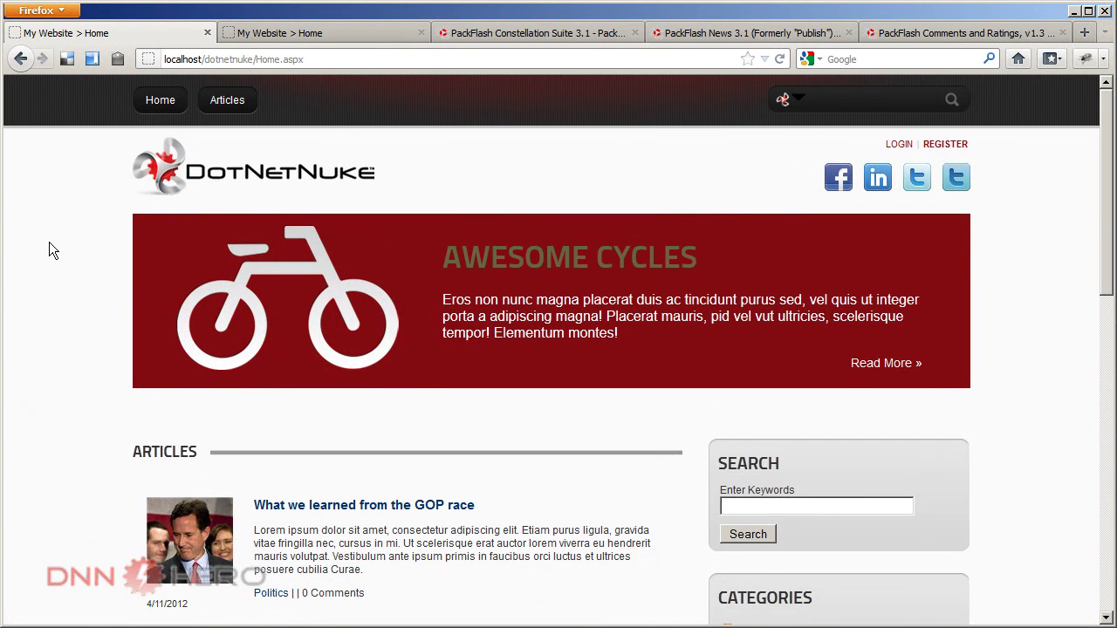
click(231, 100)
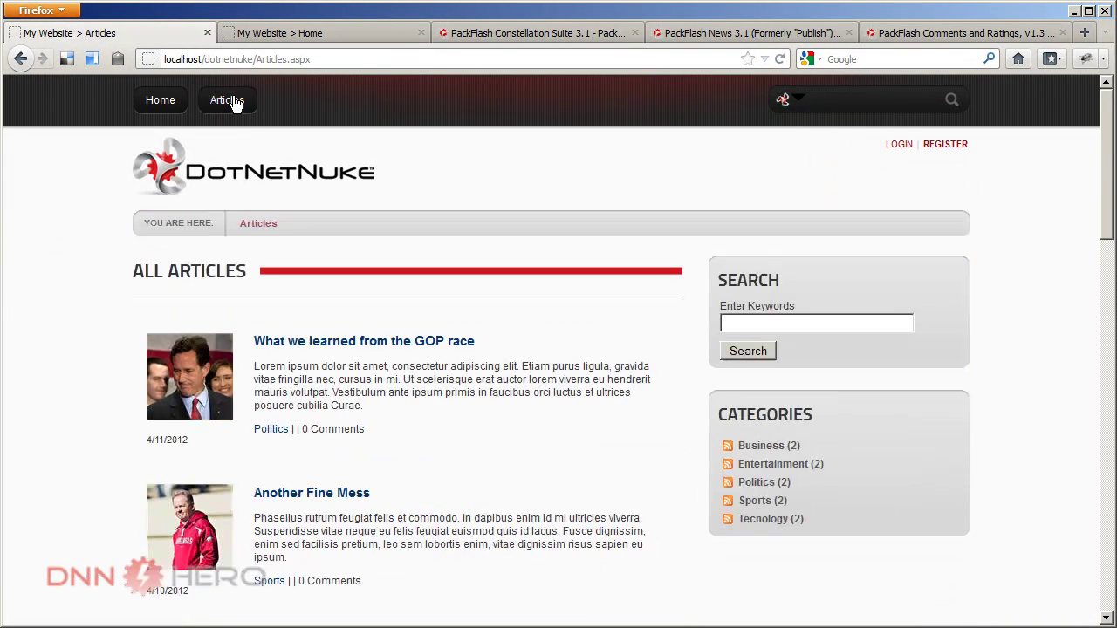
scroll(76, 314, down, 4)
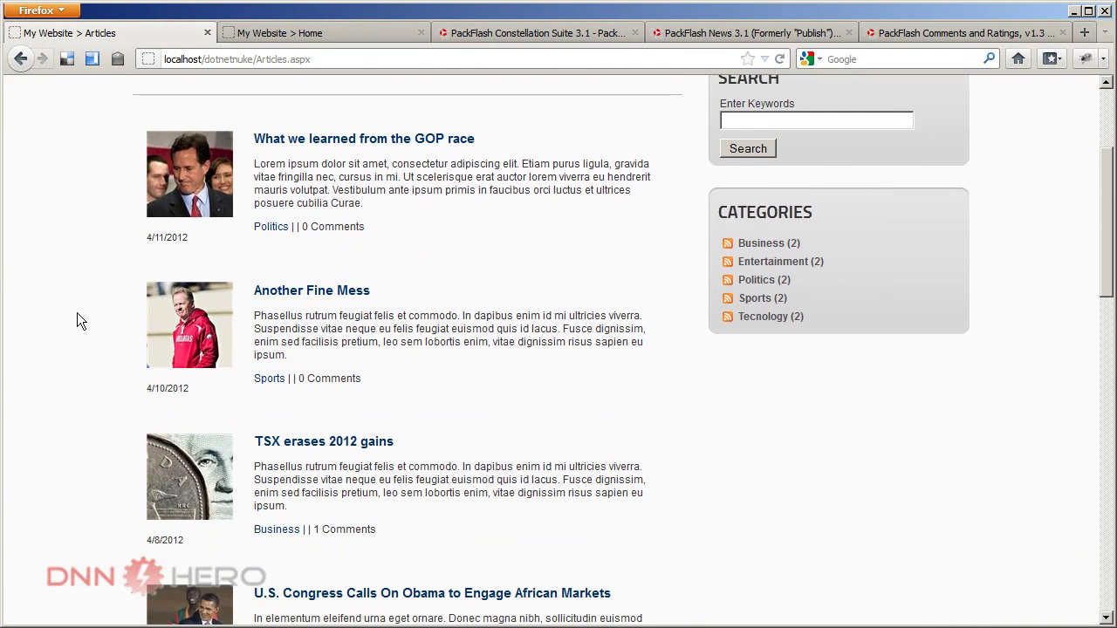
scroll(77, 321, down, 20)
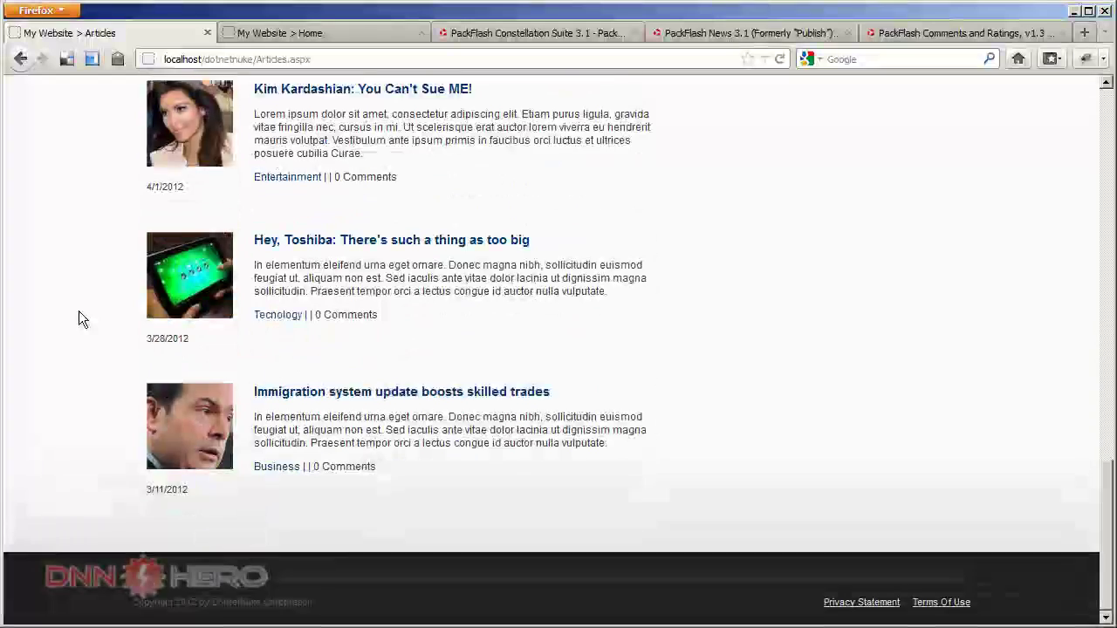
scroll(78, 319, up, 10)
click(237, 36)
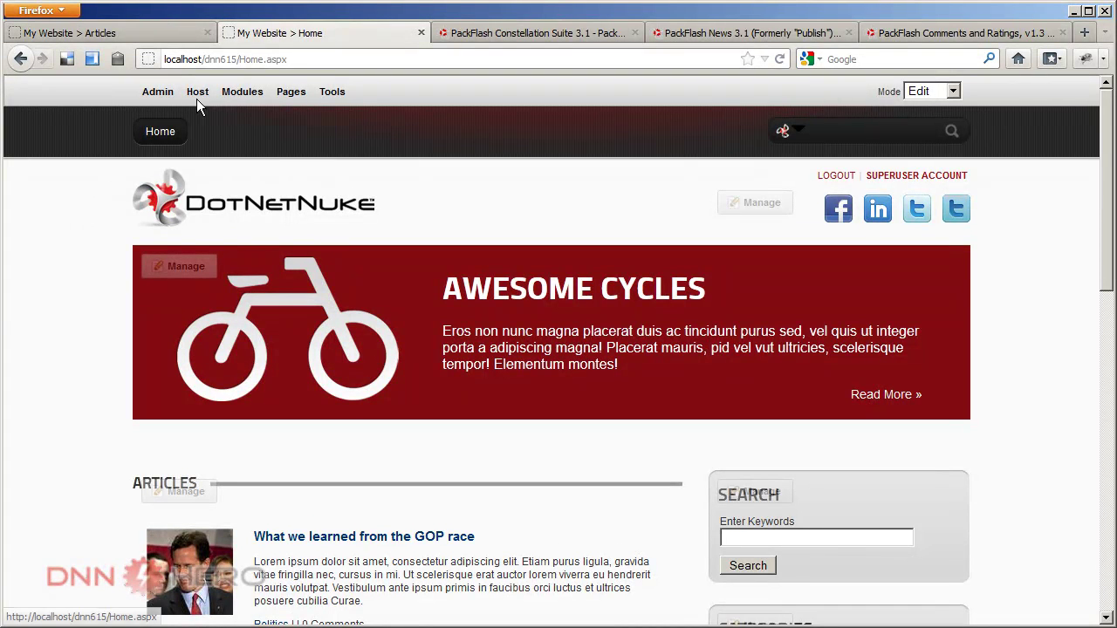
Start a new page on the dnn615 site with Articles as both its page name and page title.
mouse_move(292, 93)
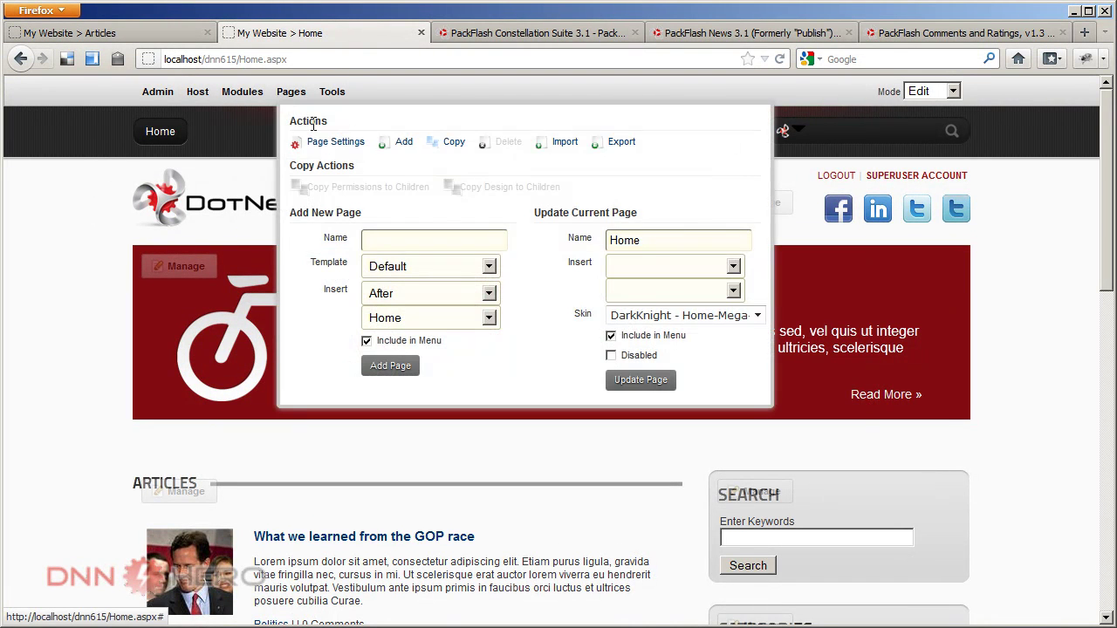
click(404, 145)
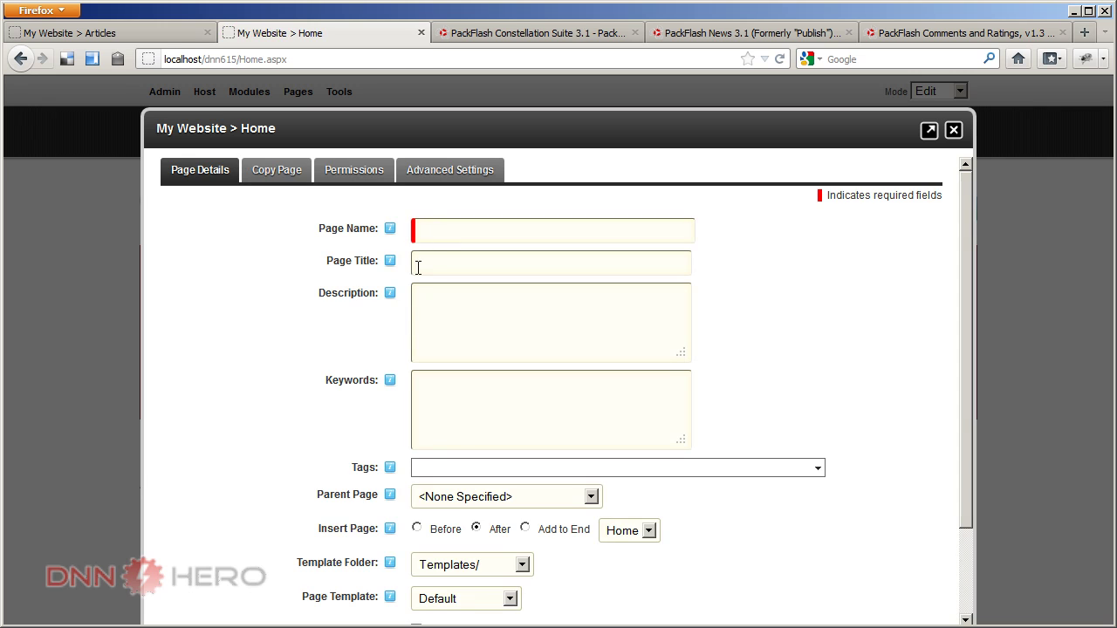
text(Articles)
key(ctrl+a)
key(ctrl+c)
key(Tab)
key(ctrl+v)
scroll(602, 559, down, 2)
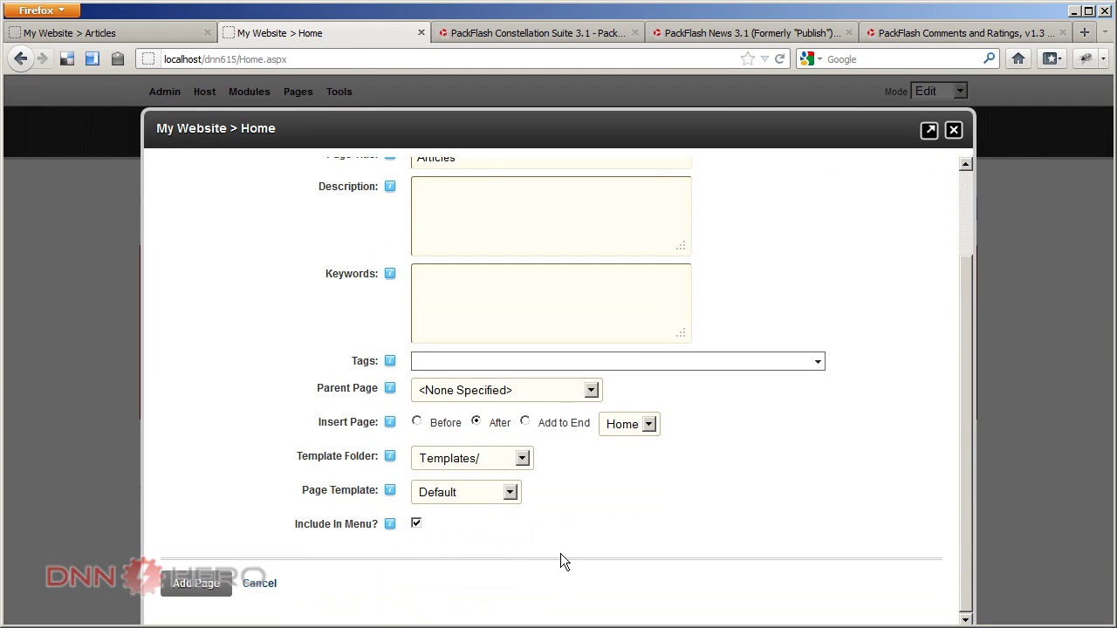
scroll(515, 496, up, 2)
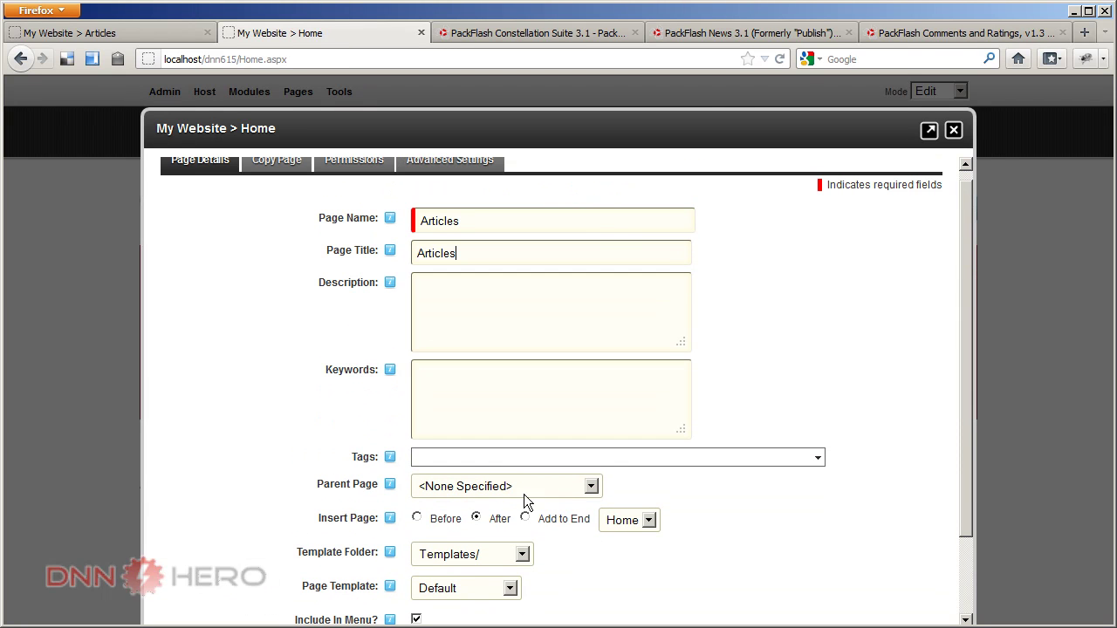
scroll(279, 349, up, 1)
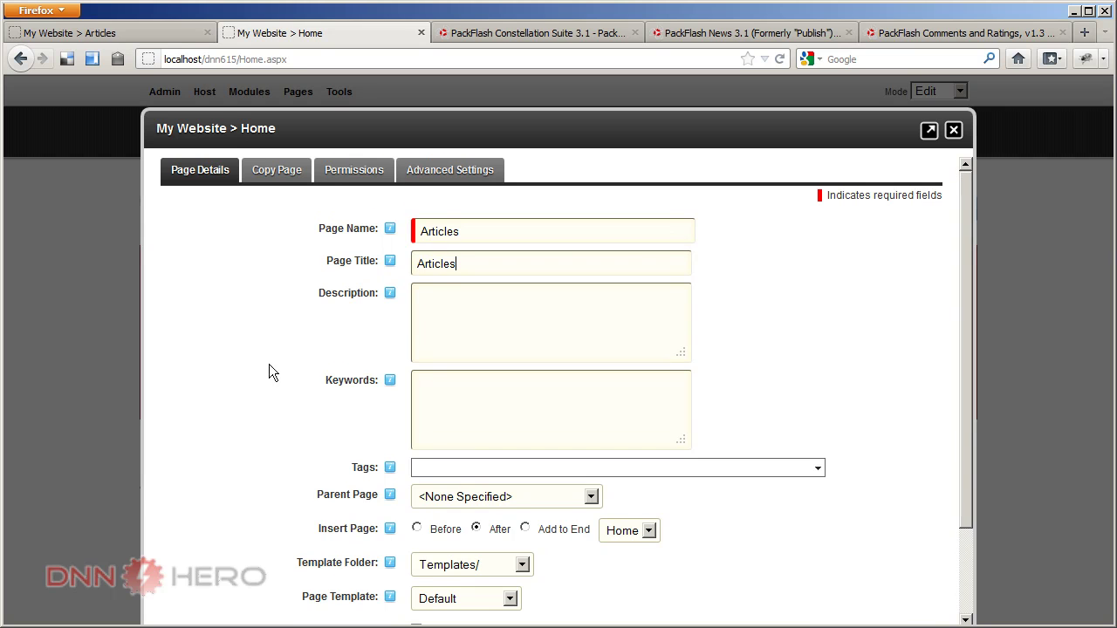
Grant All Users permission to view the Articles page and add the page to the site.
click(353, 170)
click(335, 249)
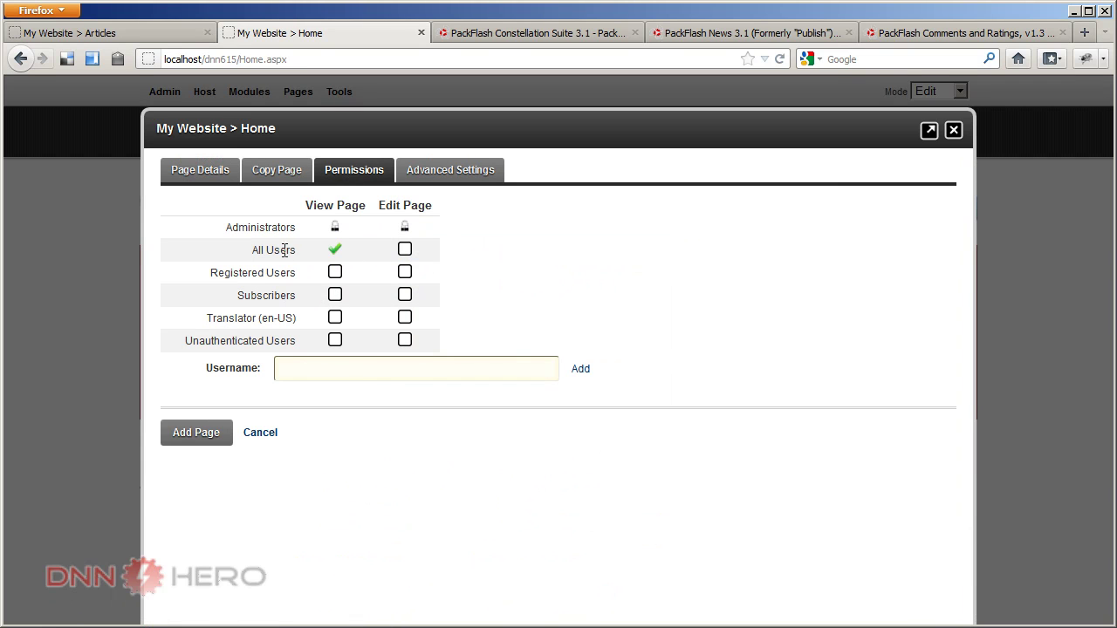
click(214, 434)
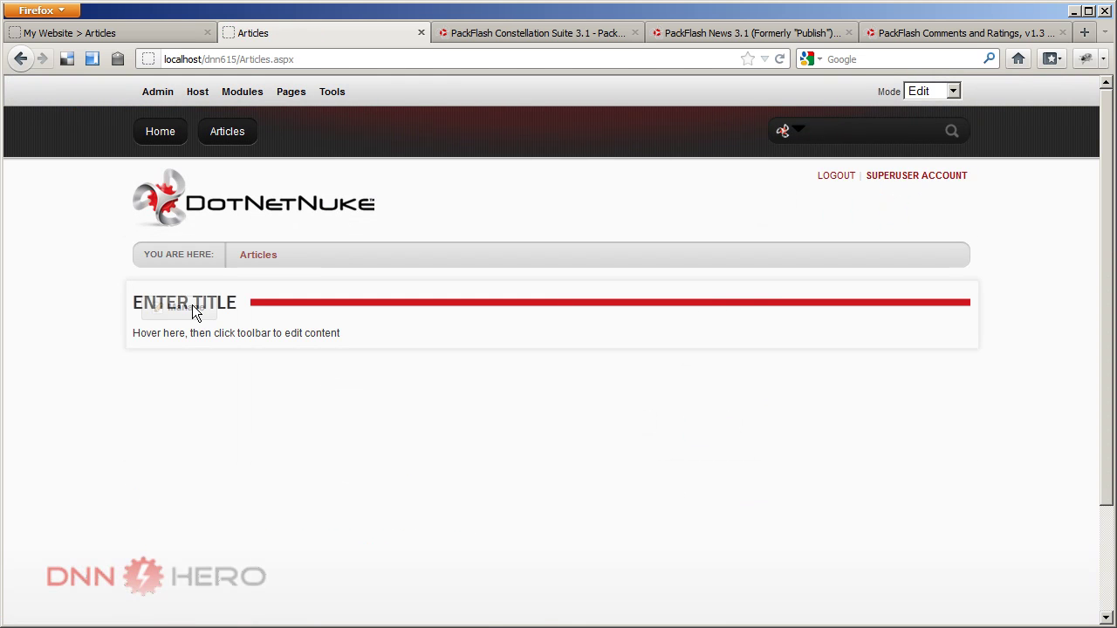
Delete the default Enter Title content module from the new Articles page.
mouse_move(195, 313)
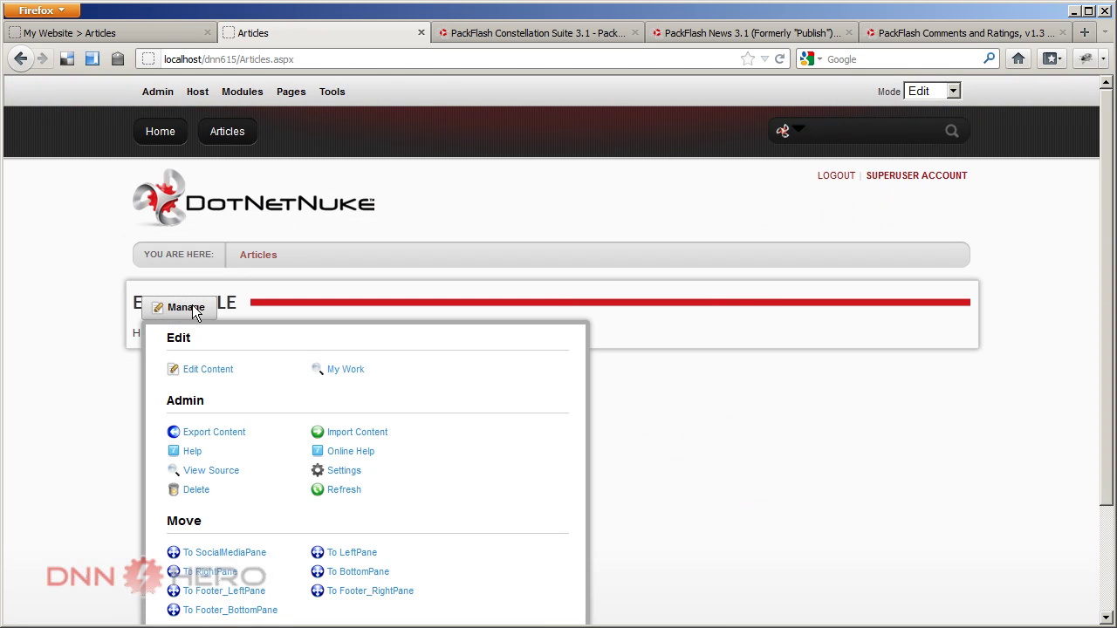
click(192, 489)
click(567, 400)
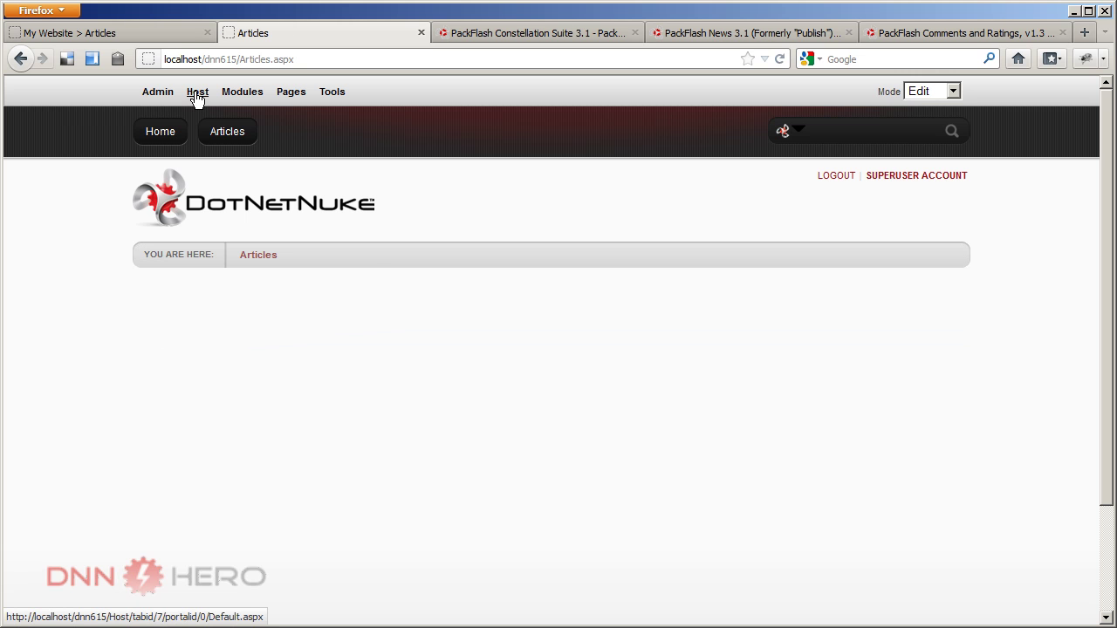
Add a new PF-List module from All Categories, titled Articles, to the page's ContentPane.
mouse_move(234, 103)
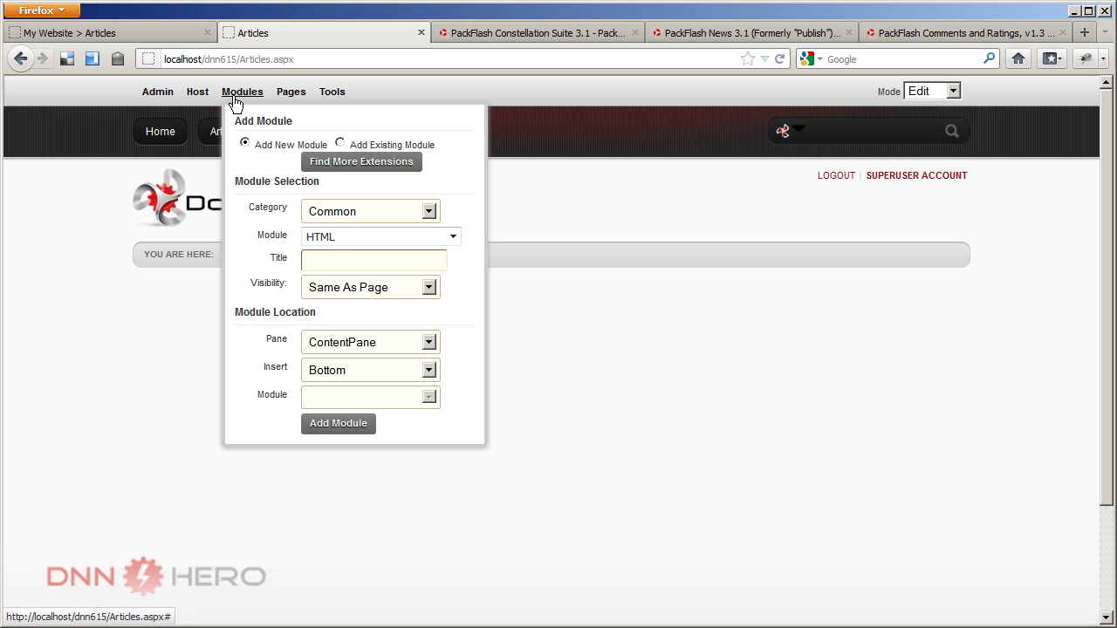
click(340, 213)
click(363, 259)
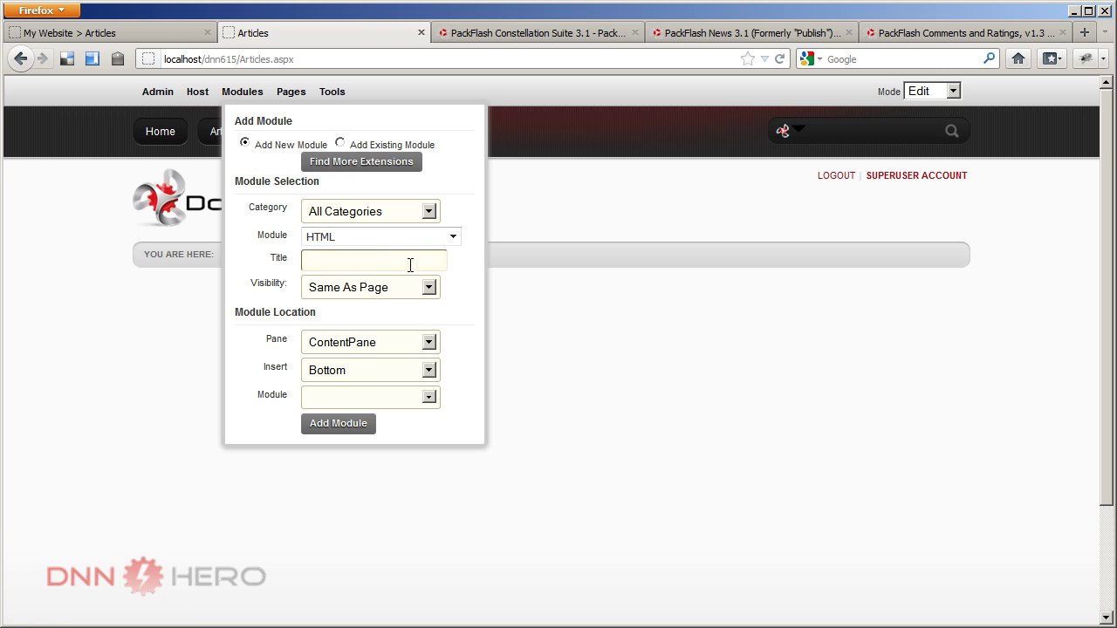
click(454, 237)
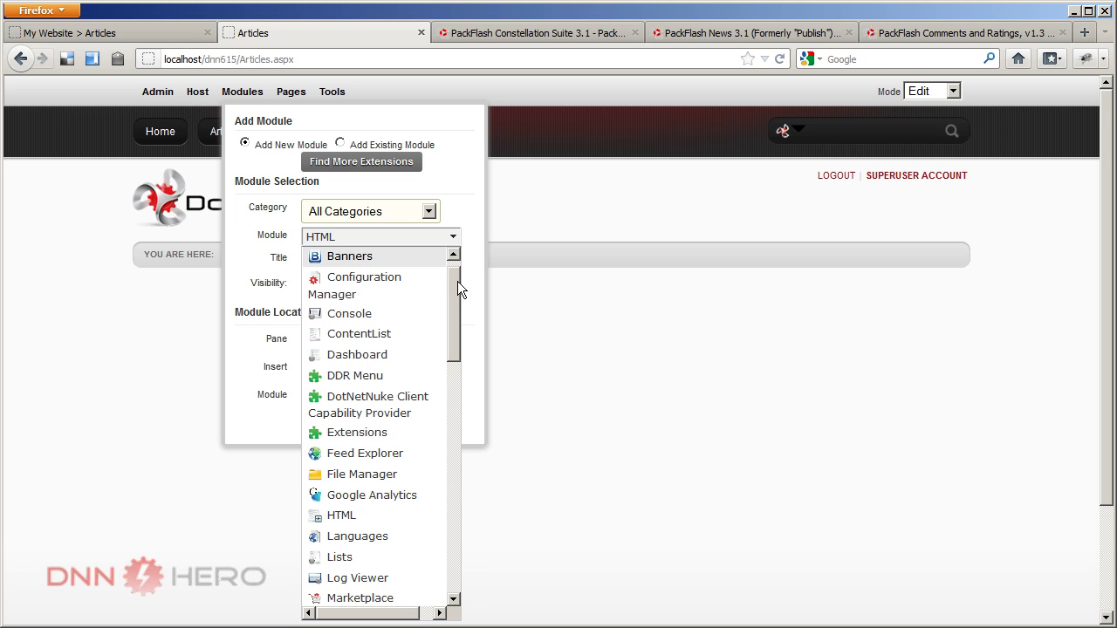
drag(458, 287, 452, 411)
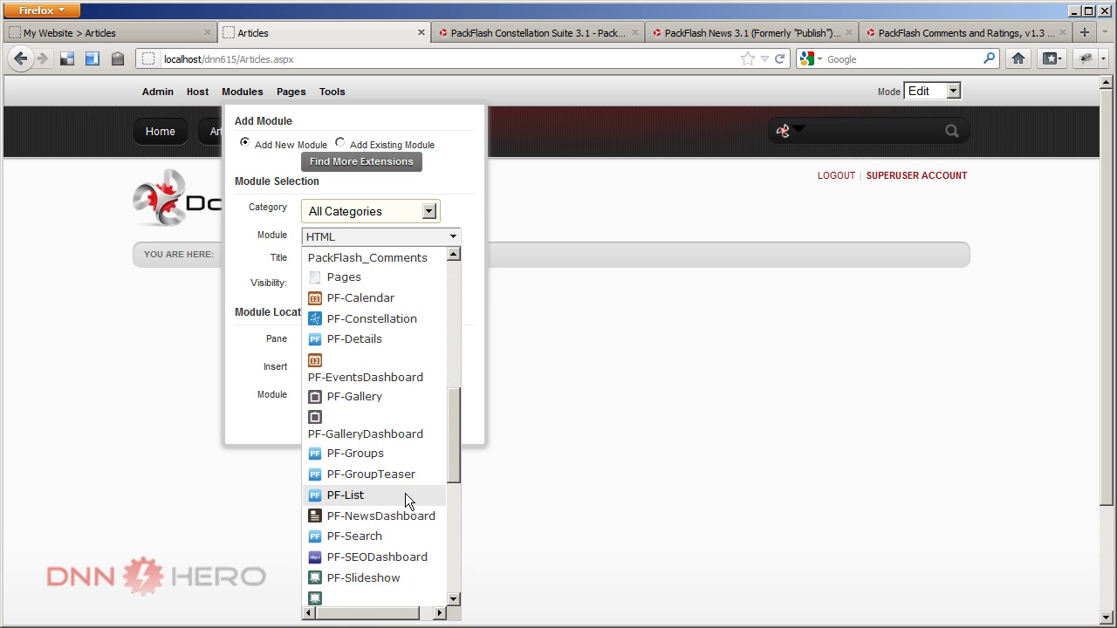
click(405, 495)
click(332, 261)
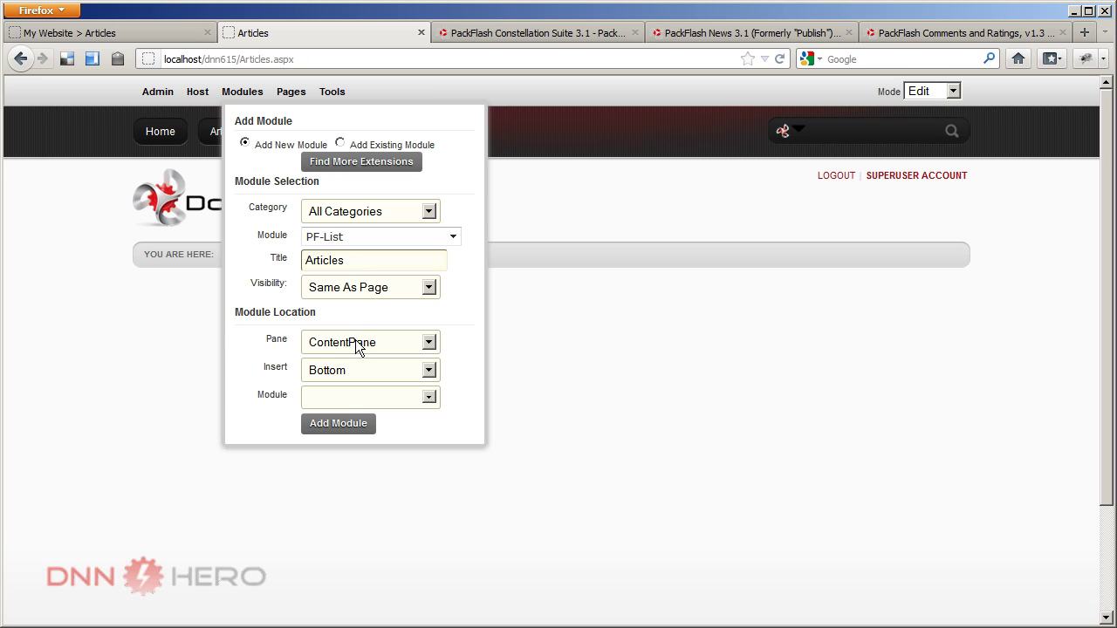
click(338, 431)
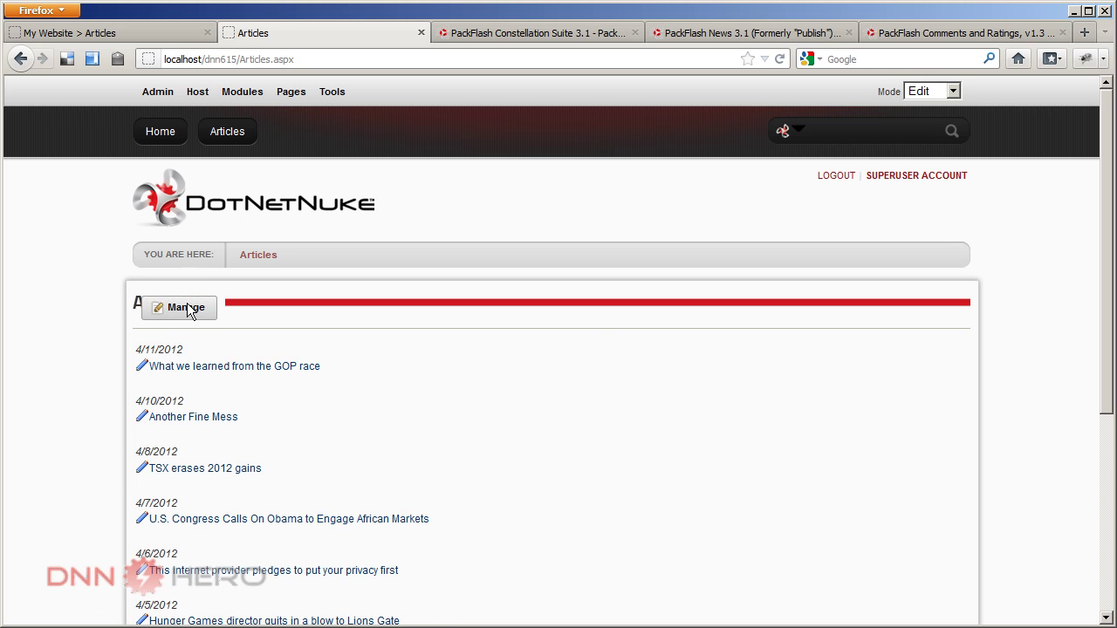
In the new module's List Settings, override the global settings and choose the tm_DateL_CatAuthCom..ascx list template.
mouse_move(189, 310)
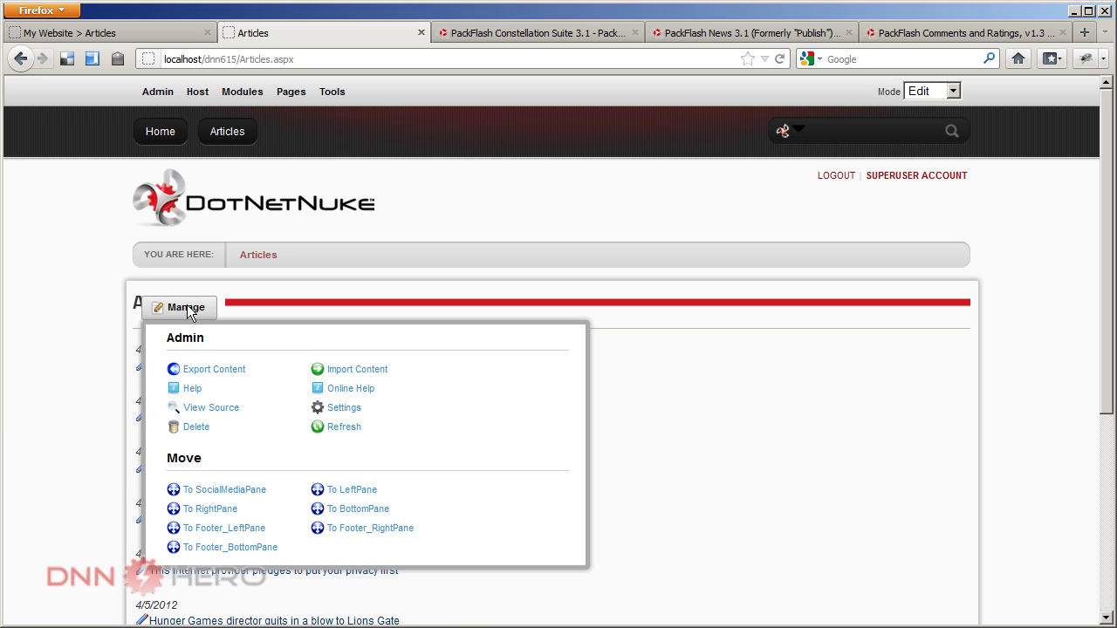
click(335, 407)
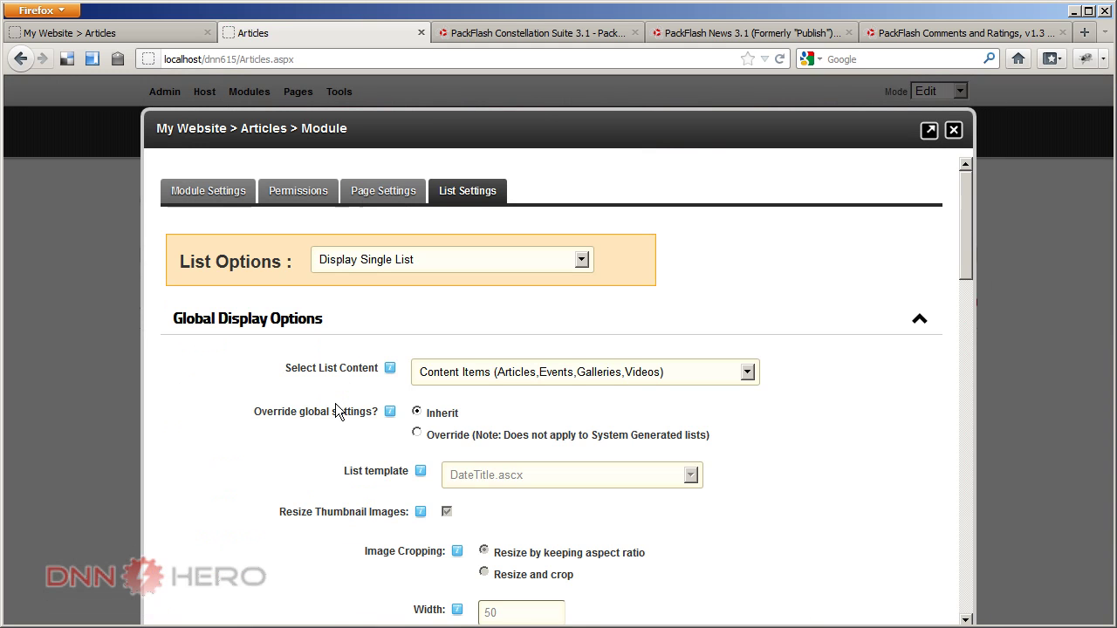
click(417, 433)
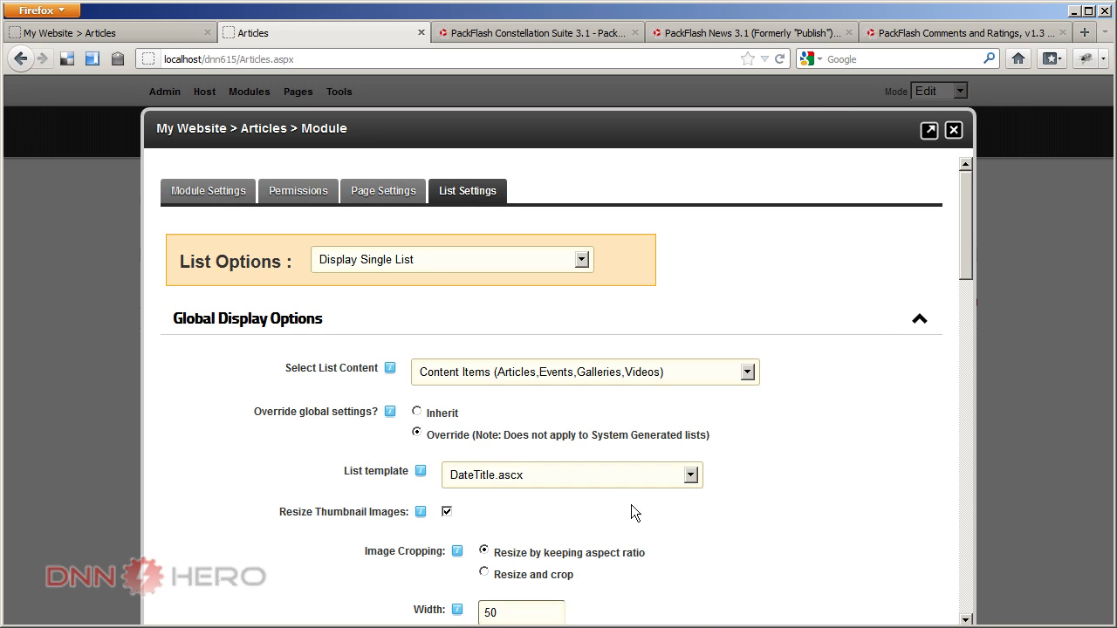
click(632, 478)
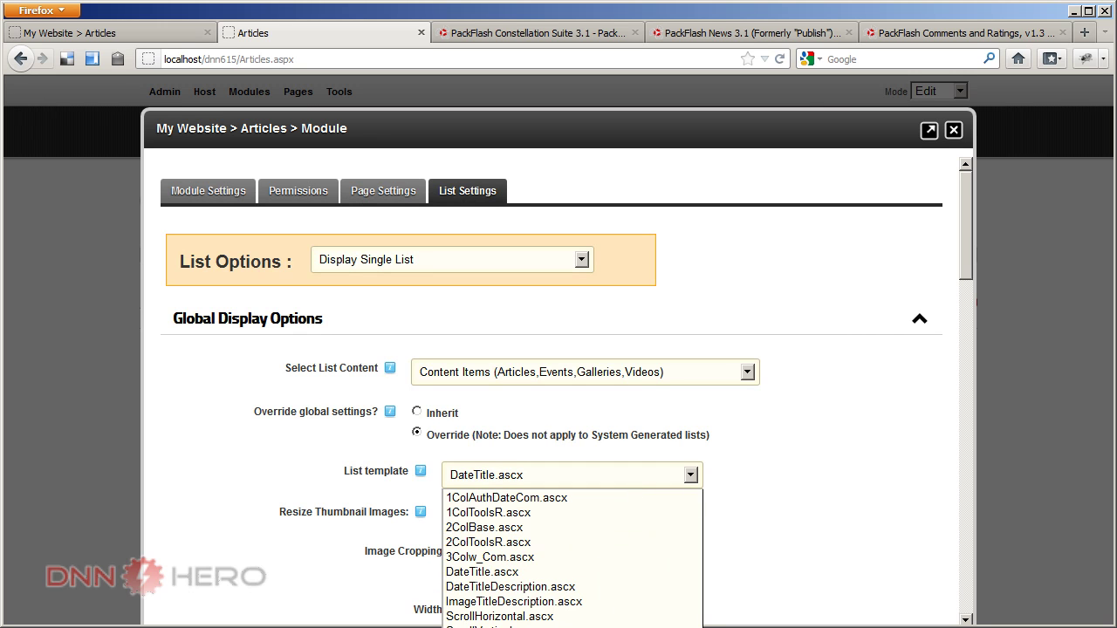
click(536, 541)
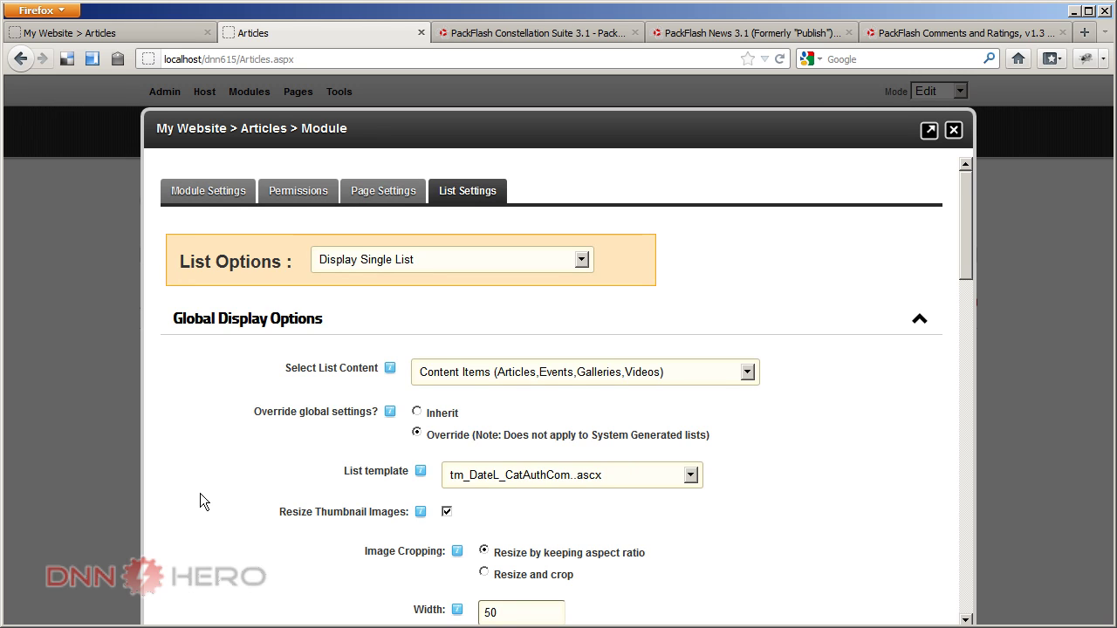
Set the resized thumbnail images to a width of 100 and a height of 100.
scroll(201, 493, down, 4)
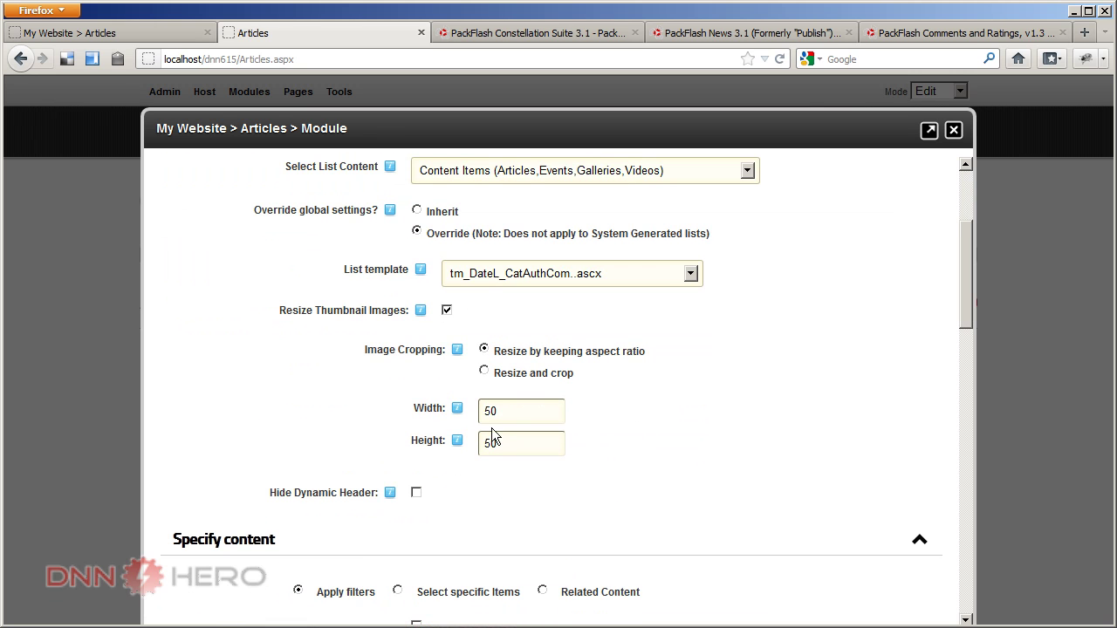
drag(504, 416, 380, 412)
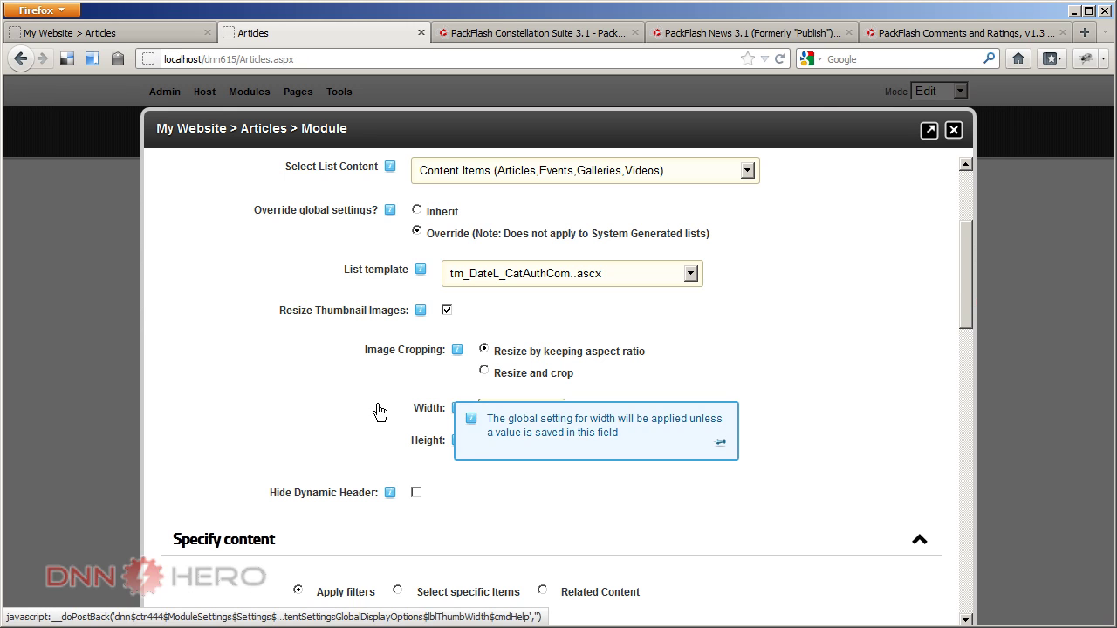
text(100)
drag(508, 448, 452, 444)
mouse_move(451, 444)
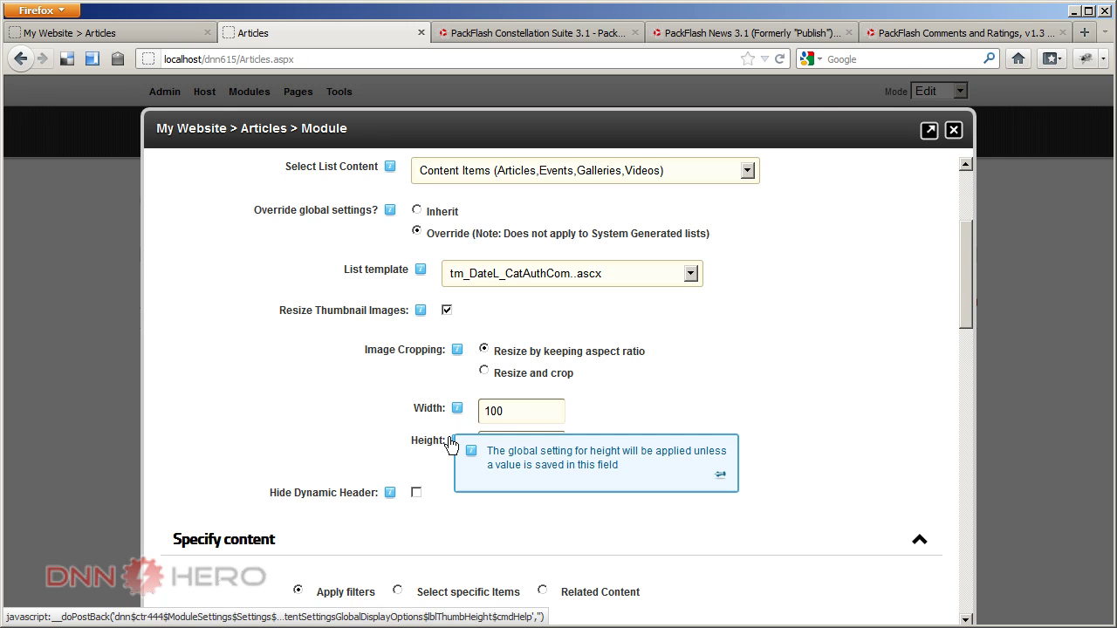
text(100)
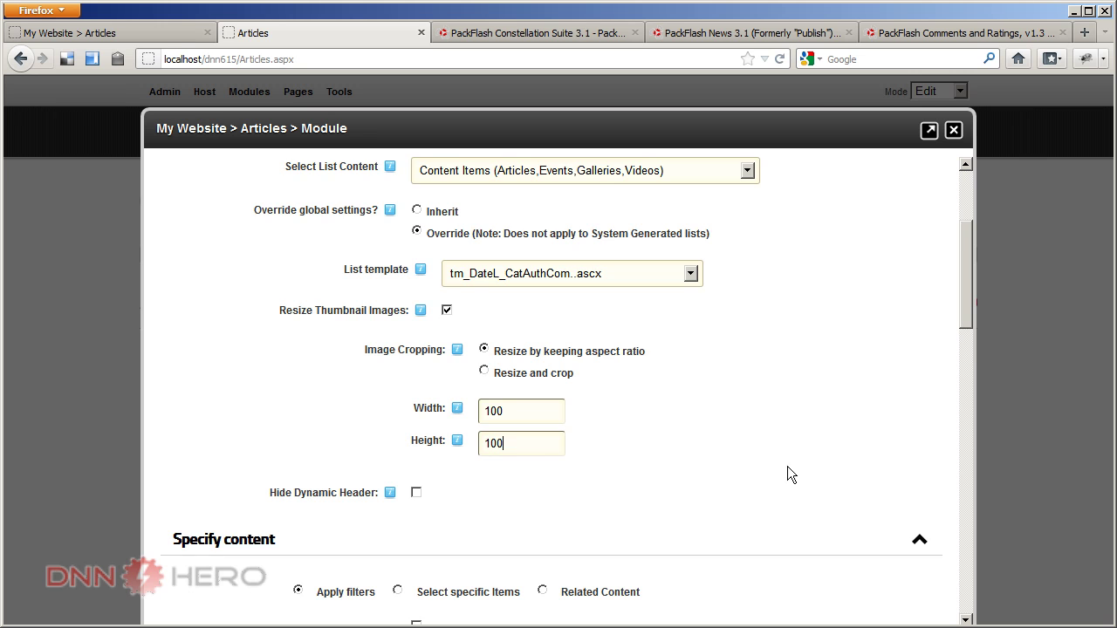
Set the Number of Items to retrieve to All and save the module settings.
scroll(793, 459, down, 5)
scroll(793, 475, down, 10)
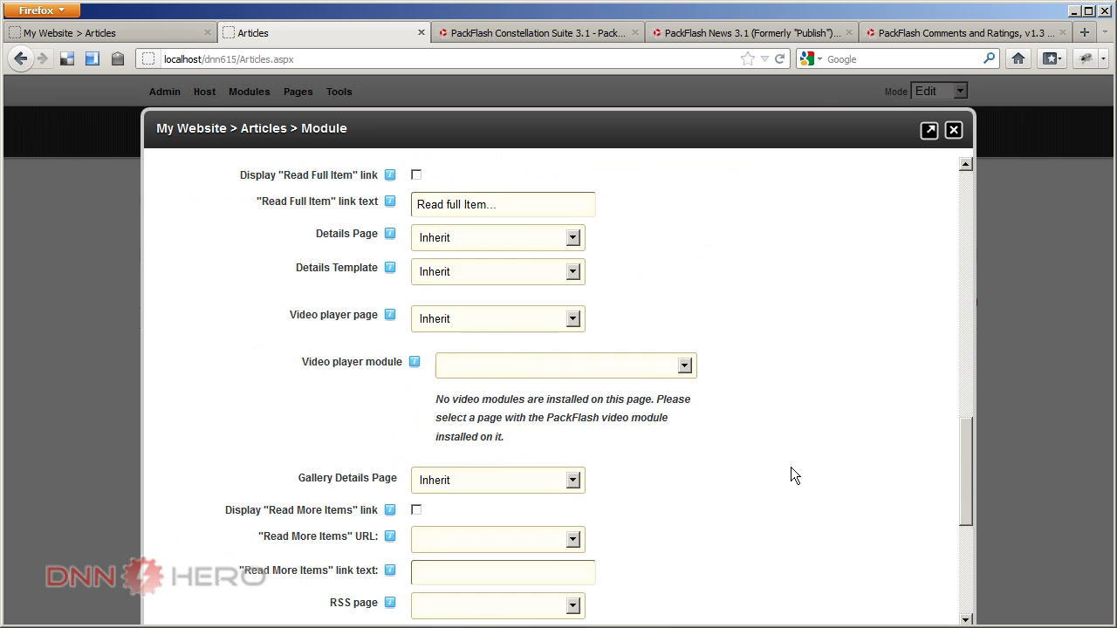
scroll(790, 475, up, 10)
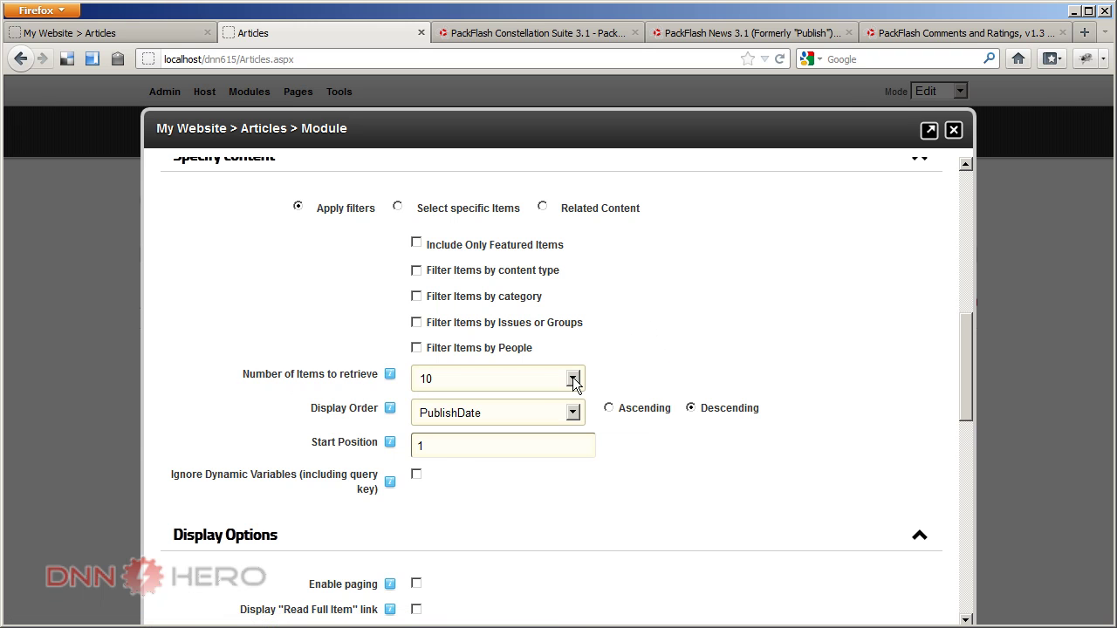
click(573, 381)
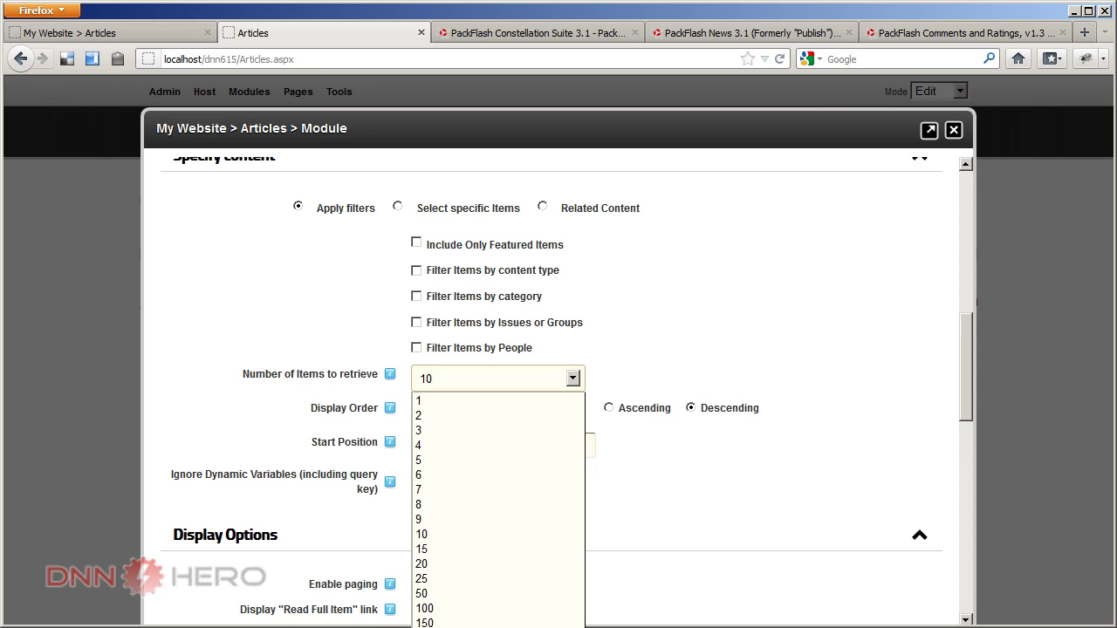
click(436, 627)
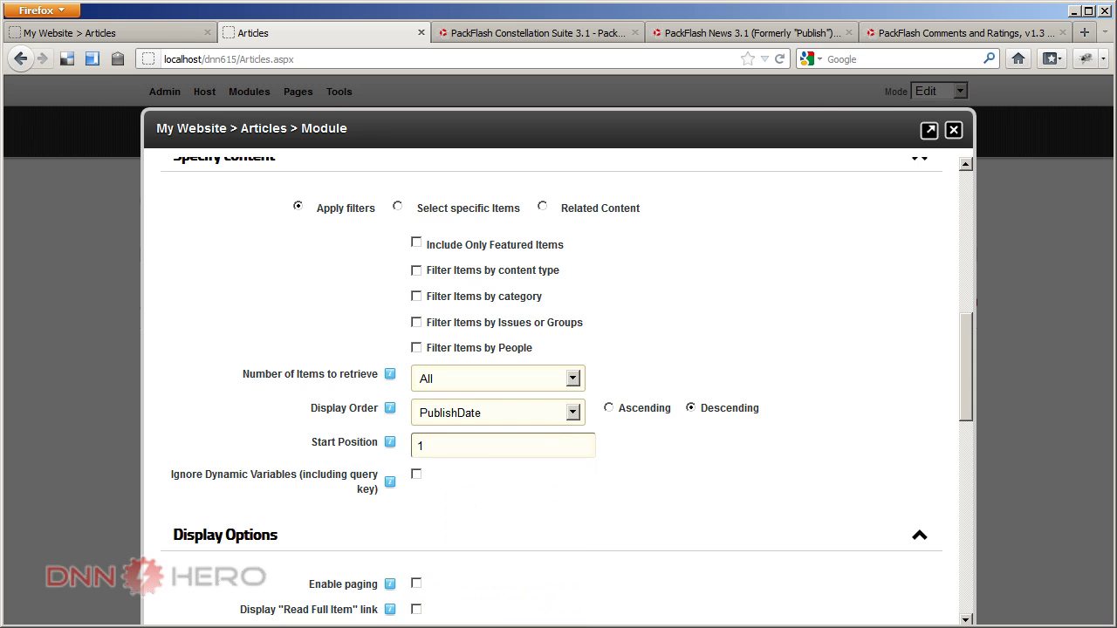
drag(967, 364, 951, 538)
click(197, 585)
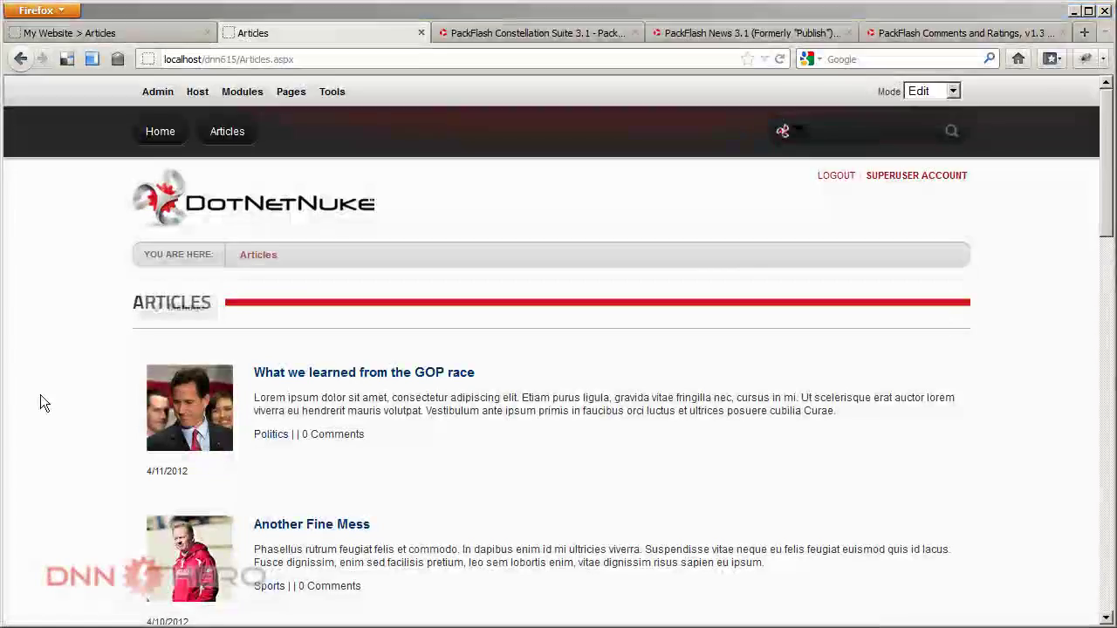
Examine the finished article list and compare the page's layout with the All Articles page on the dotnetnuke reference site.
scroll(53, 403, down, 2)
scroll(53, 397, down, 15)
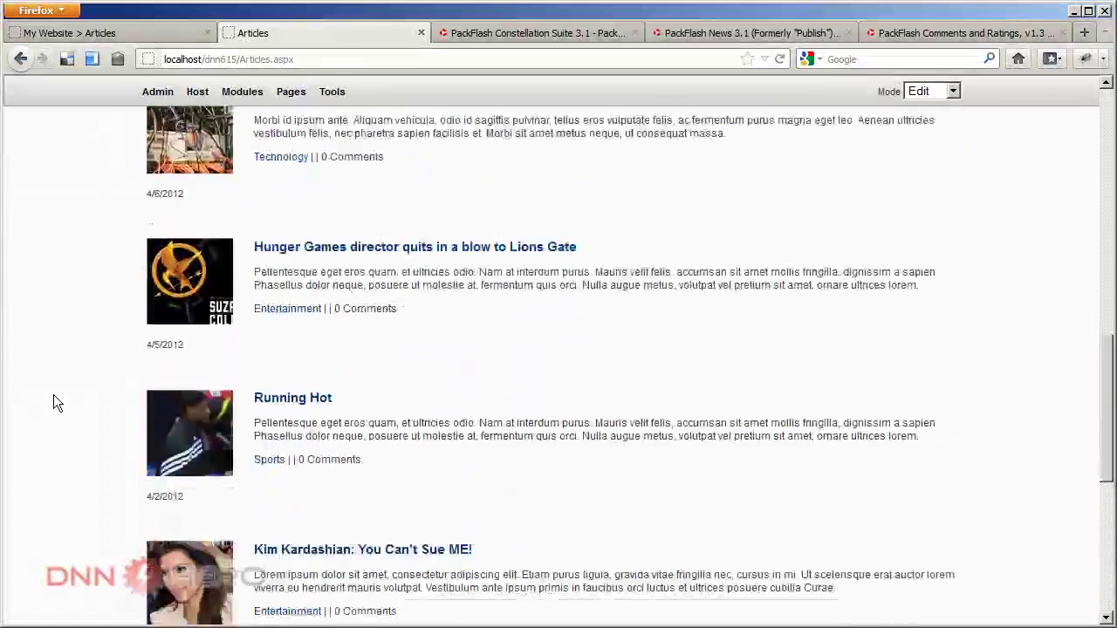
scroll(53, 403, up, 15)
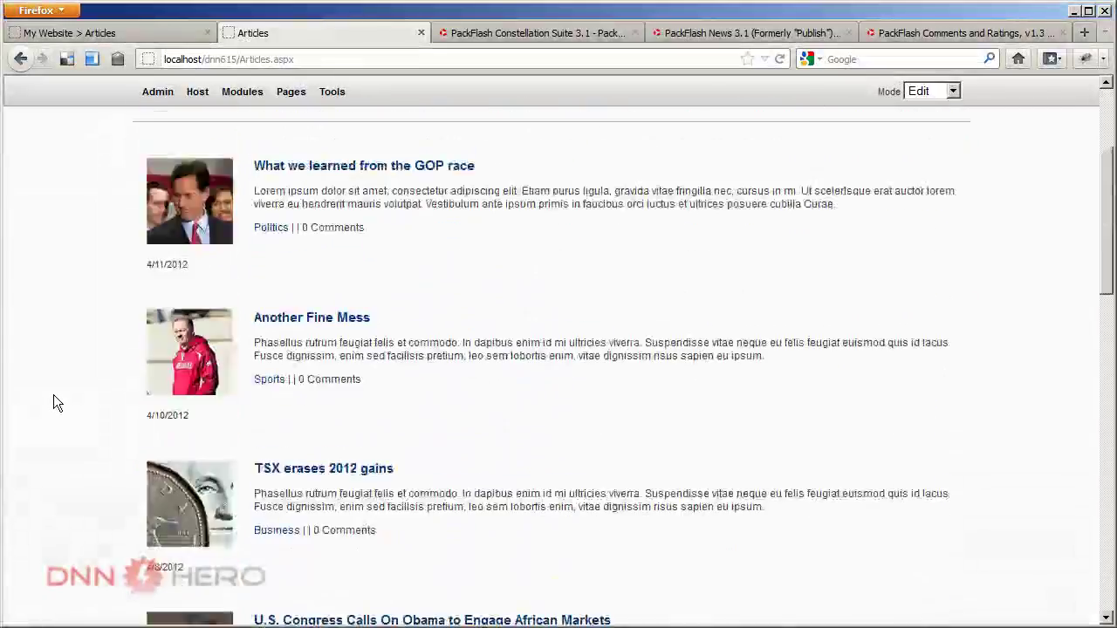
click(104, 31)
scroll(116, 330, up, 10)
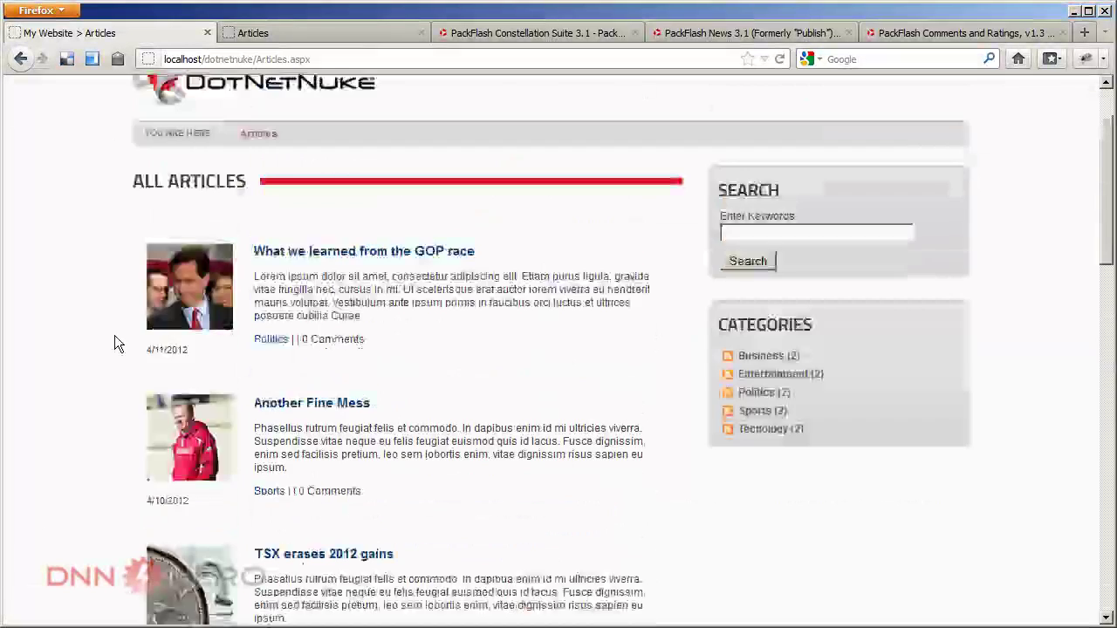
click(231, 102)
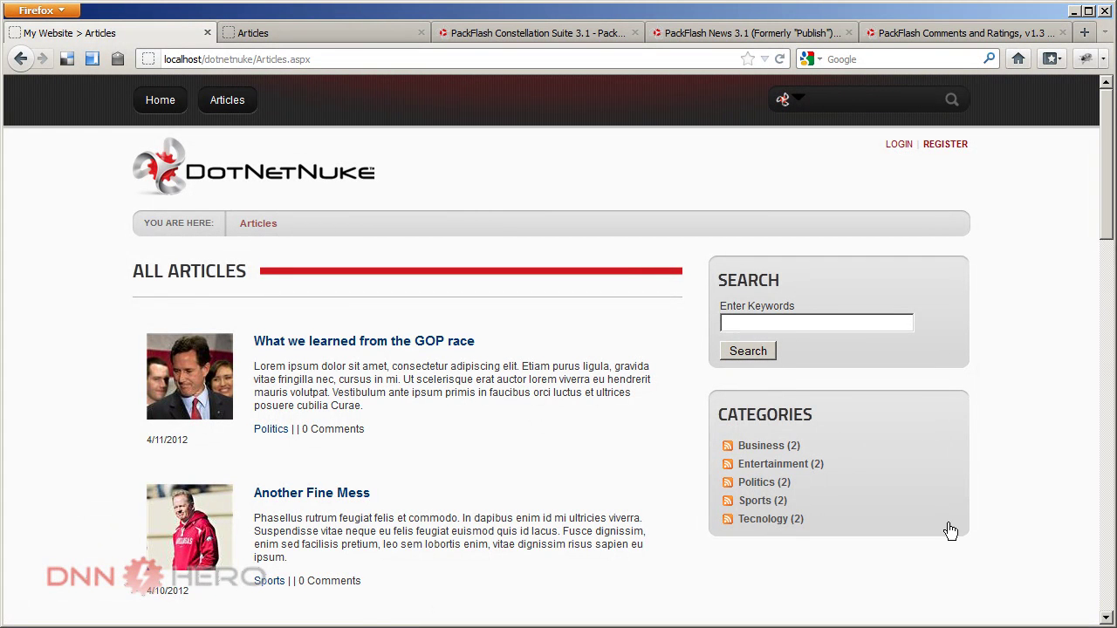
click(308, 33)
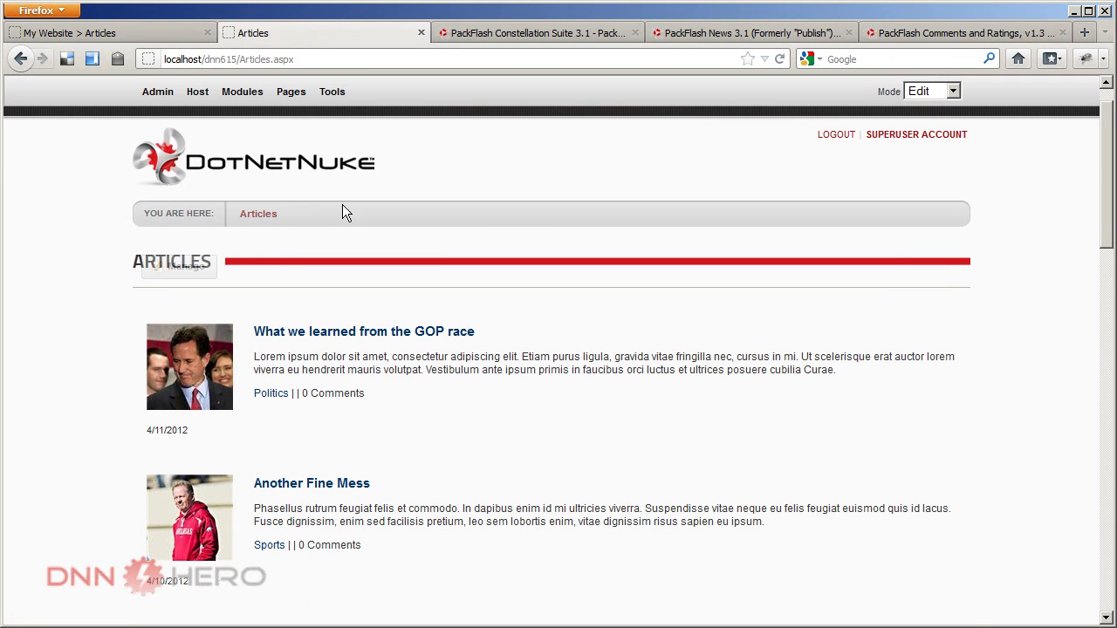
click(159, 30)
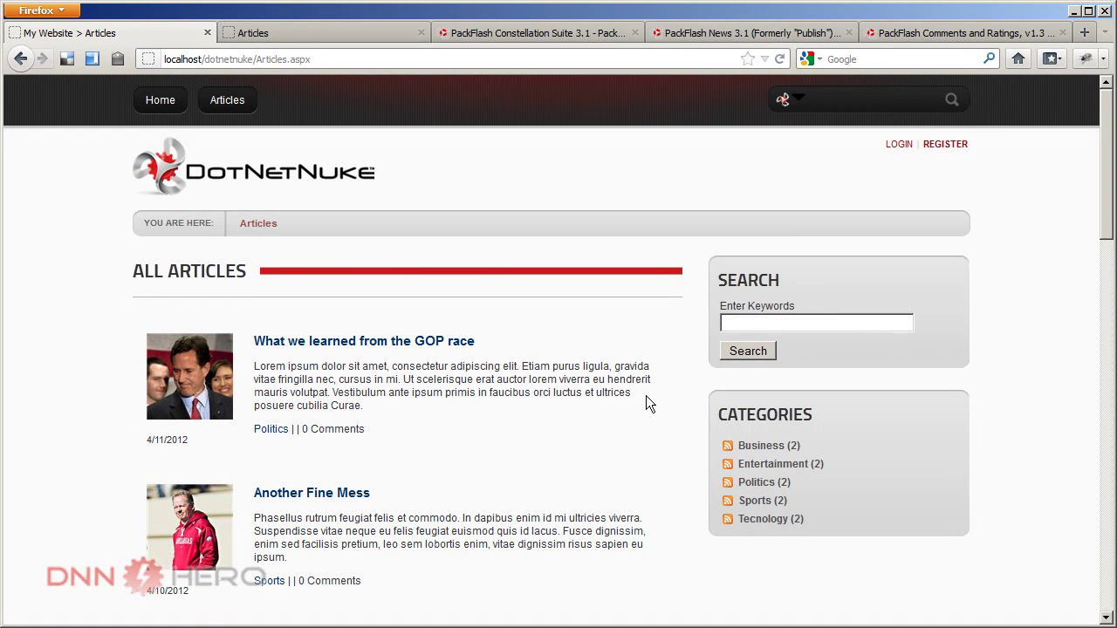
Move the Articles module on the new site's Articles page to LeftPane.
click(288, 32)
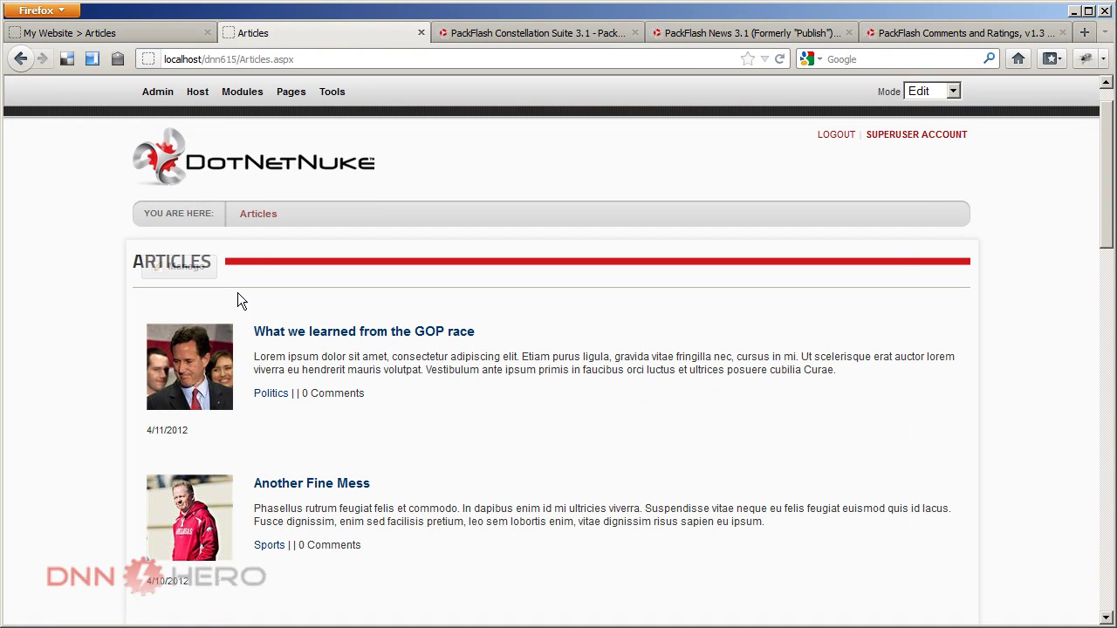
mouse_move(194, 266)
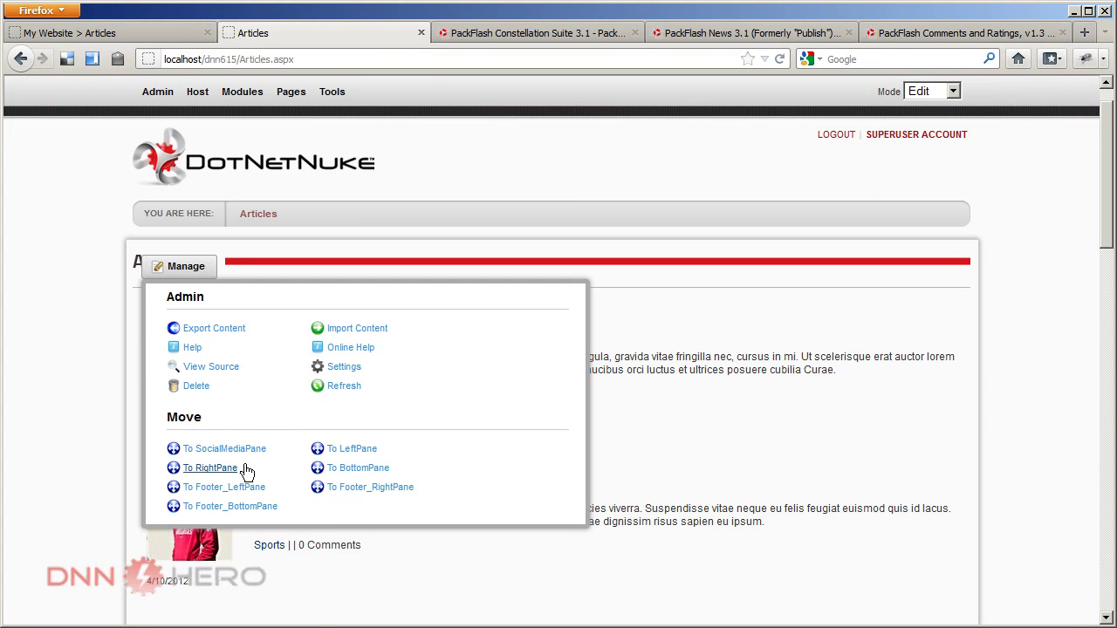
click(353, 452)
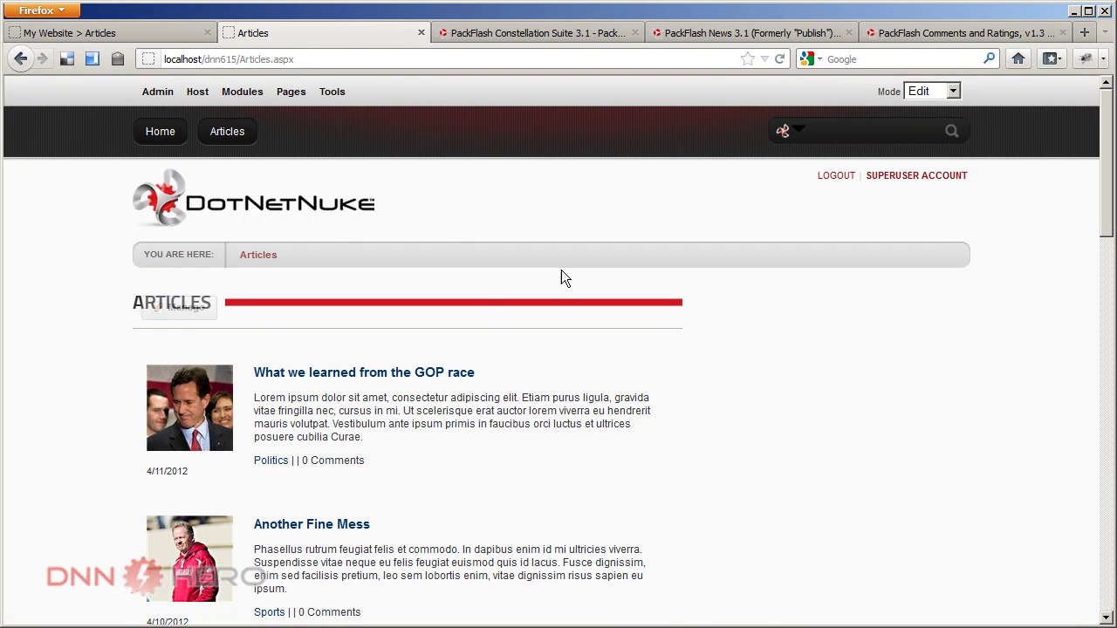
Add the existing Search module from the Home page to the RightPane of the Articles page.
mouse_move(241, 95)
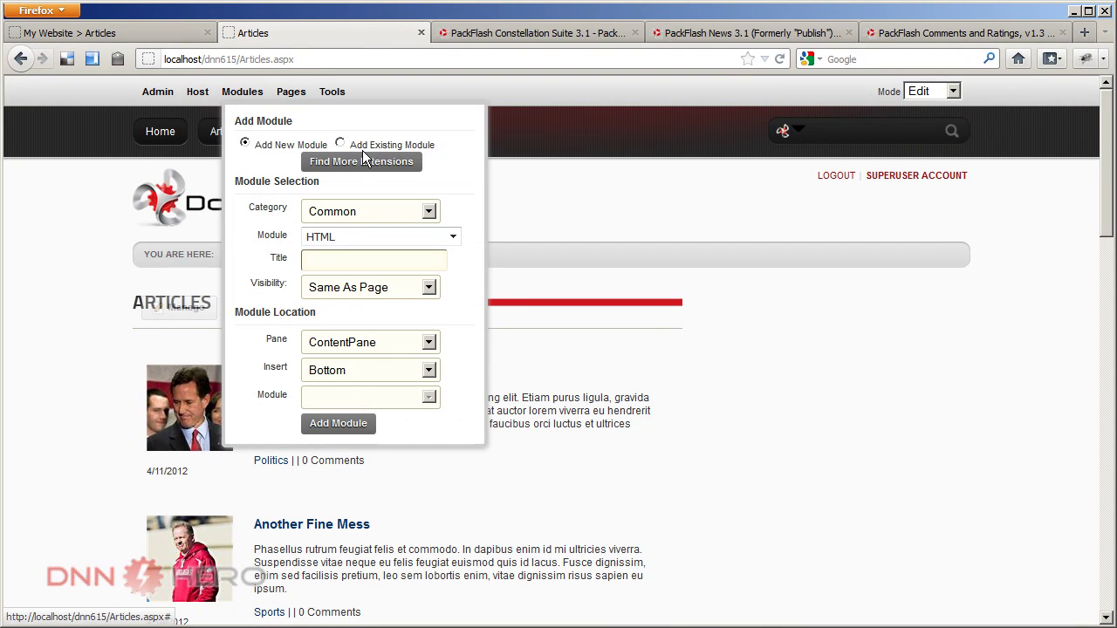
click(341, 145)
click(396, 206)
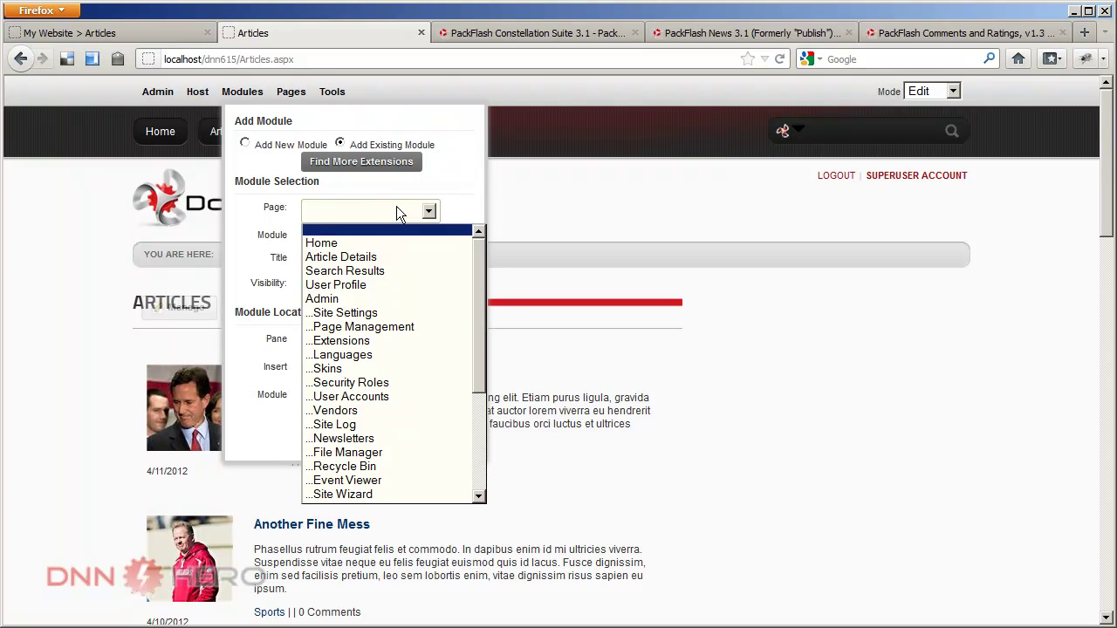
click(364, 243)
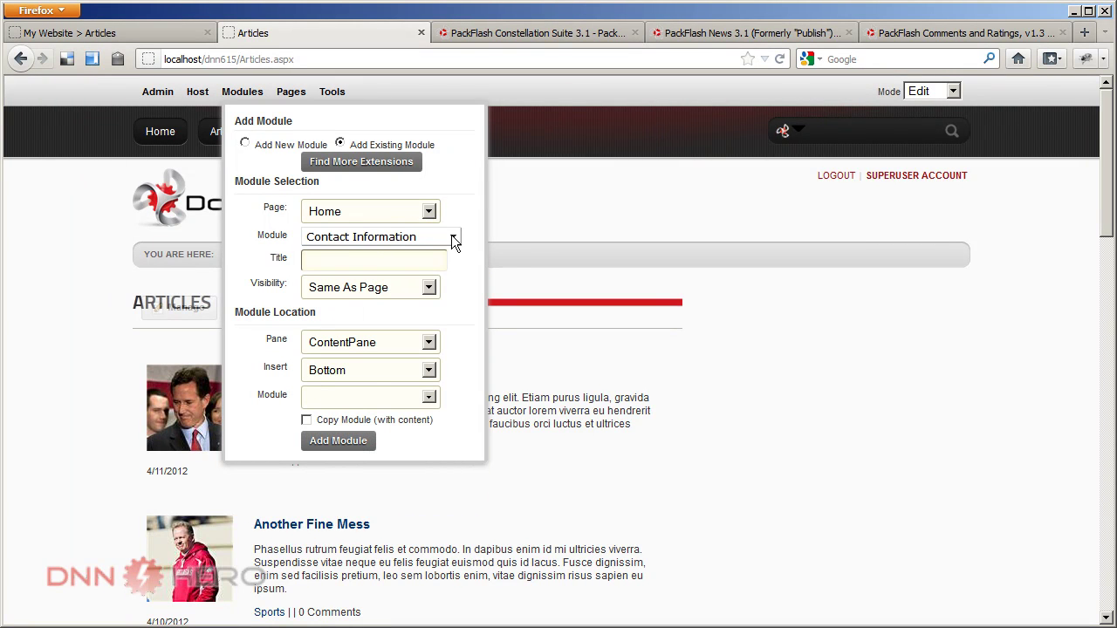
click(453, 237)
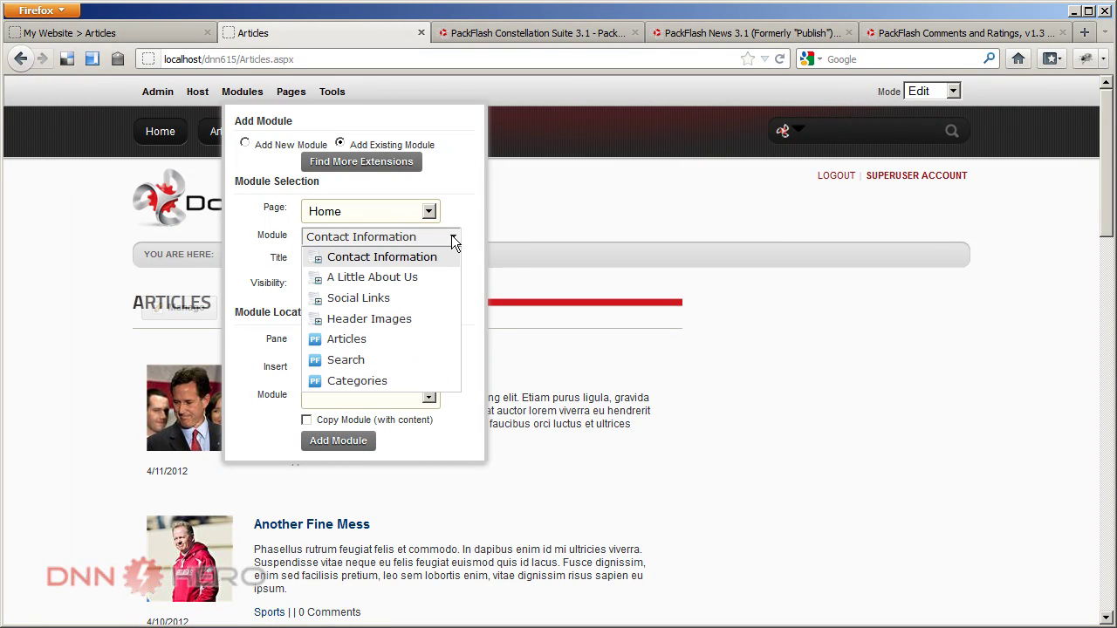
click(369, 358)
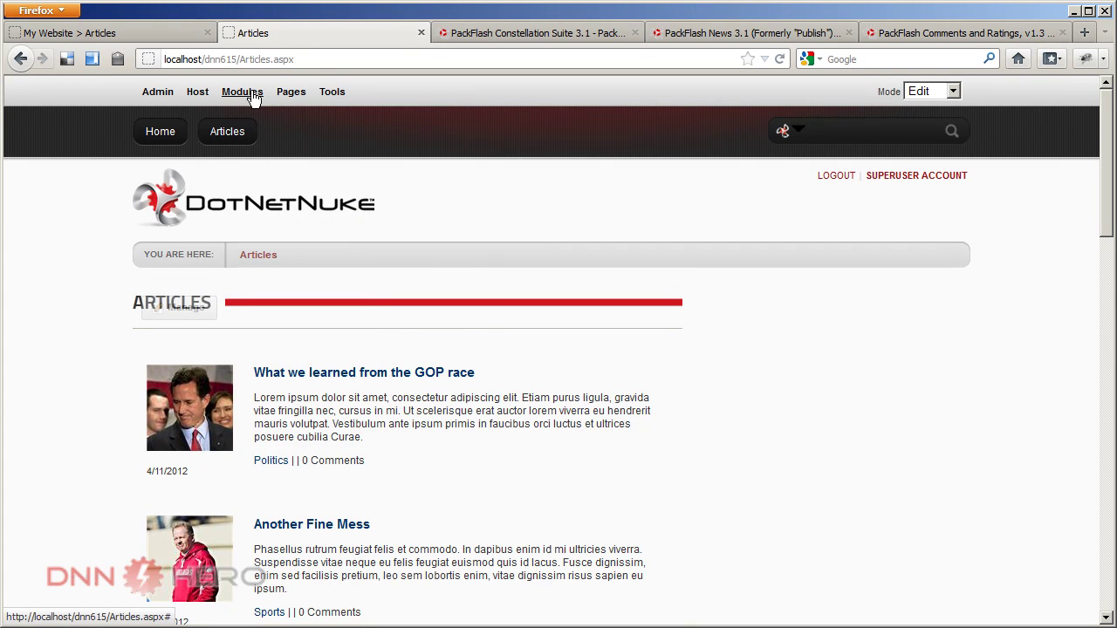
mouse_move(251, 98)
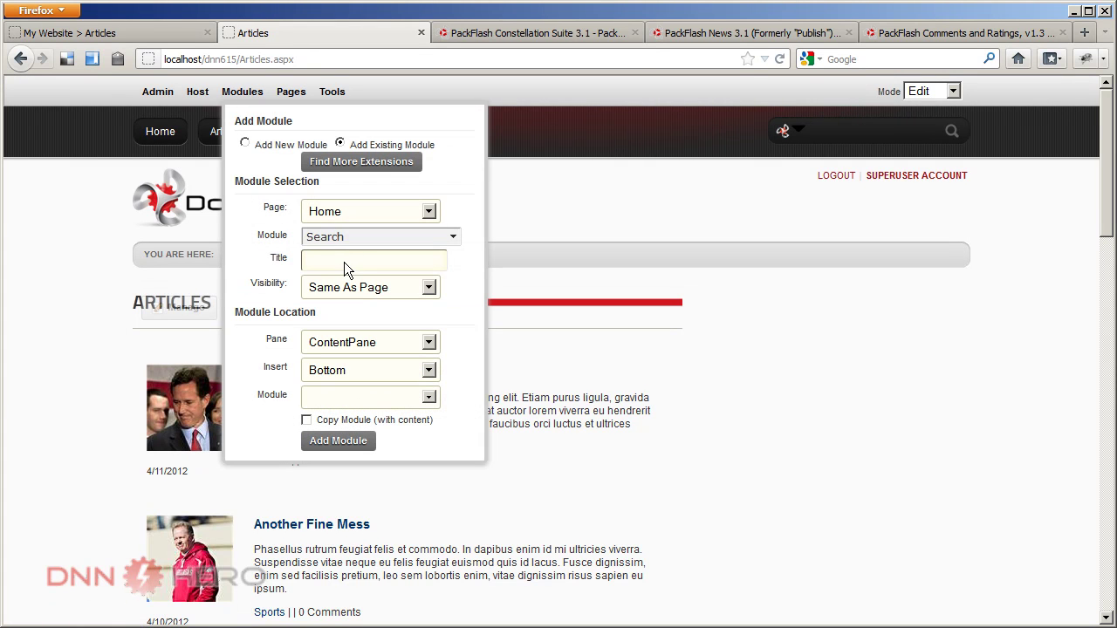
click(369, 343)
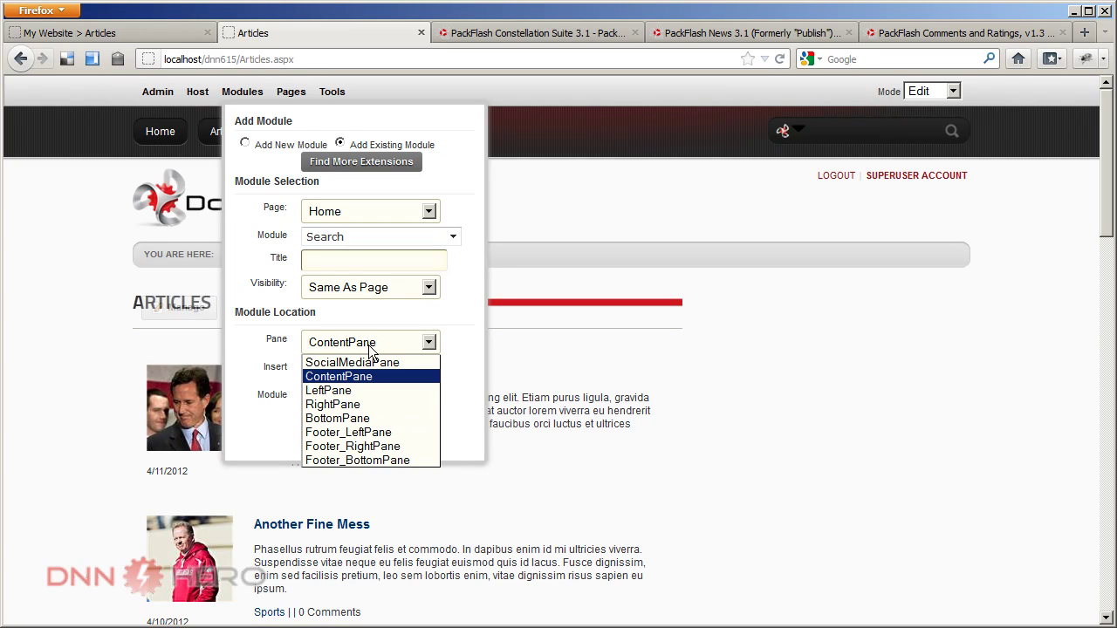
click(357, 404)
click(345, 450)
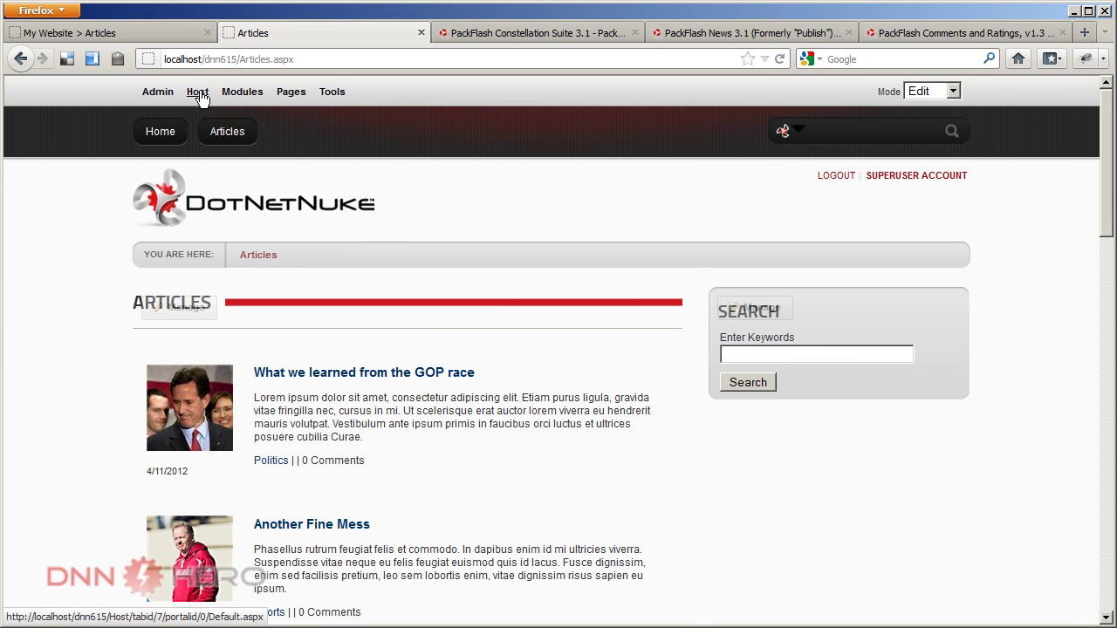
Add the existing Categories module from the Home page to the RightPane, at the bottom.
mouse_move(242, 94)
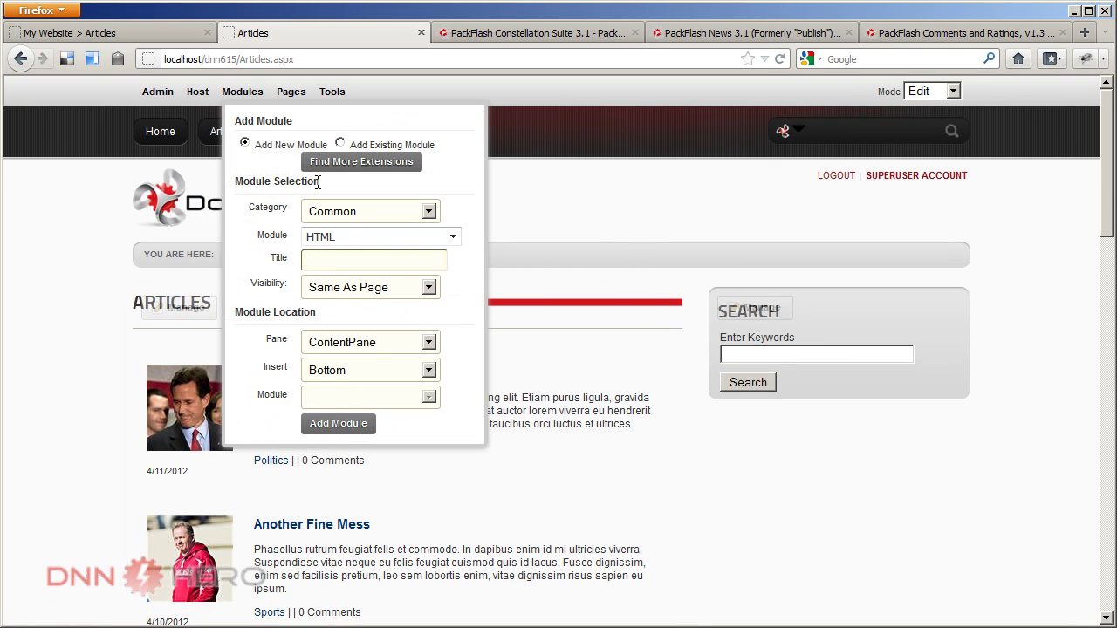
click(340, 144)
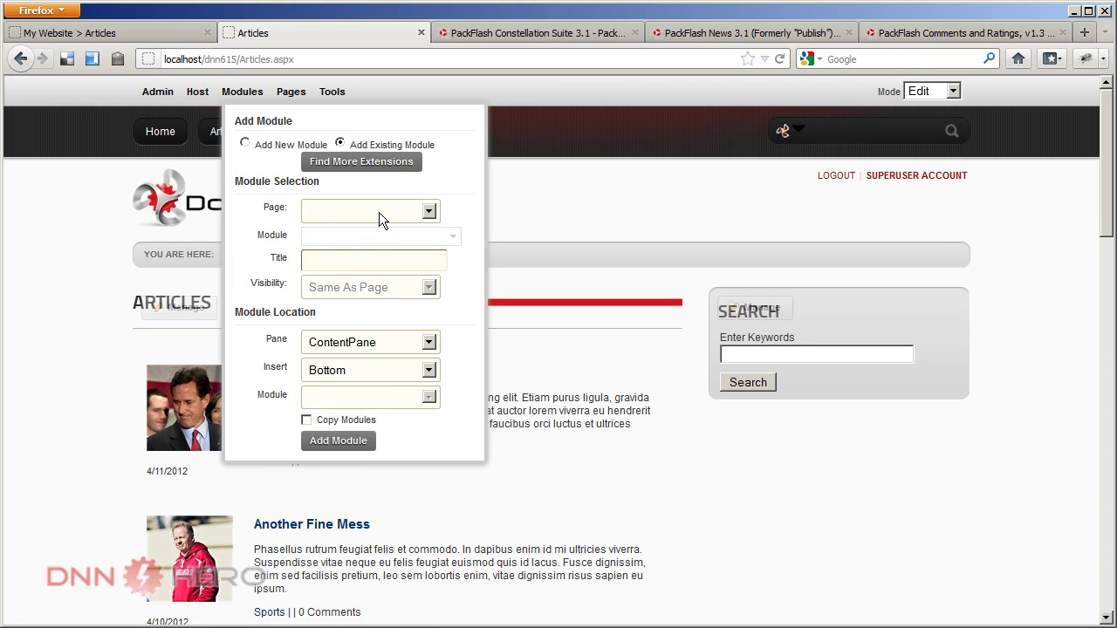
click(379, 212)
click(410, 243)
click(410, 237)
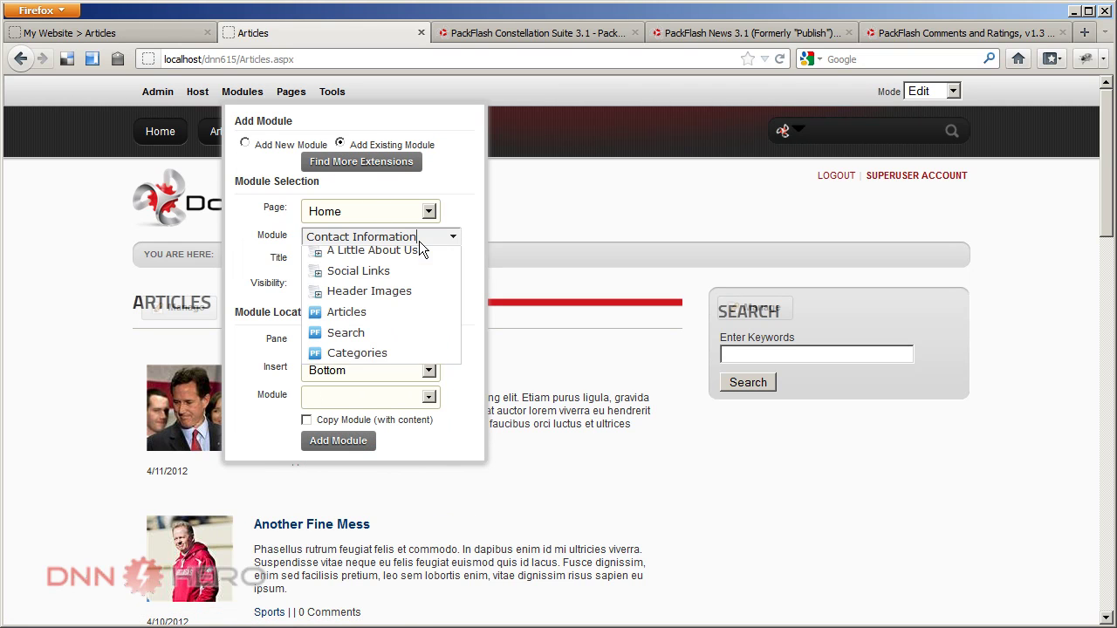
click(369, 386)
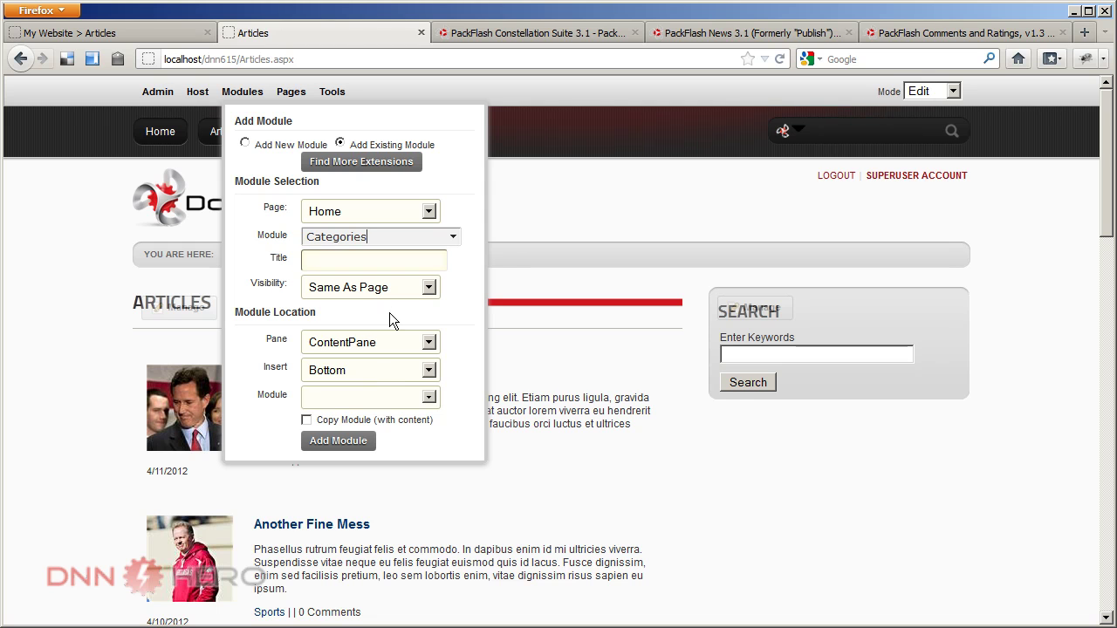
click(358, 345)
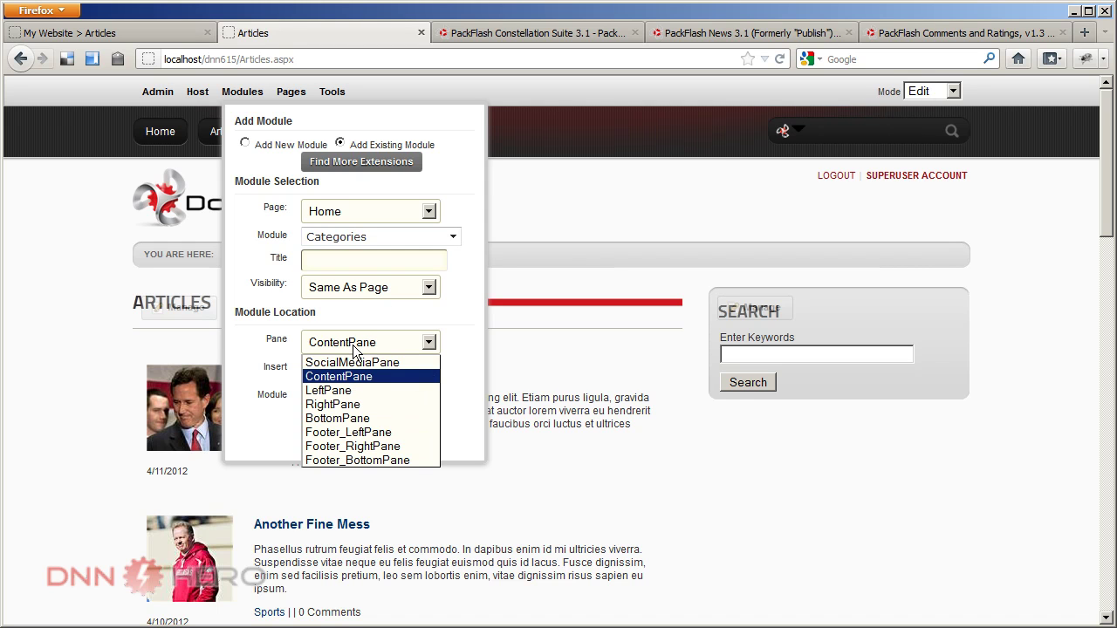
click(354, 403)
click(341, 441)
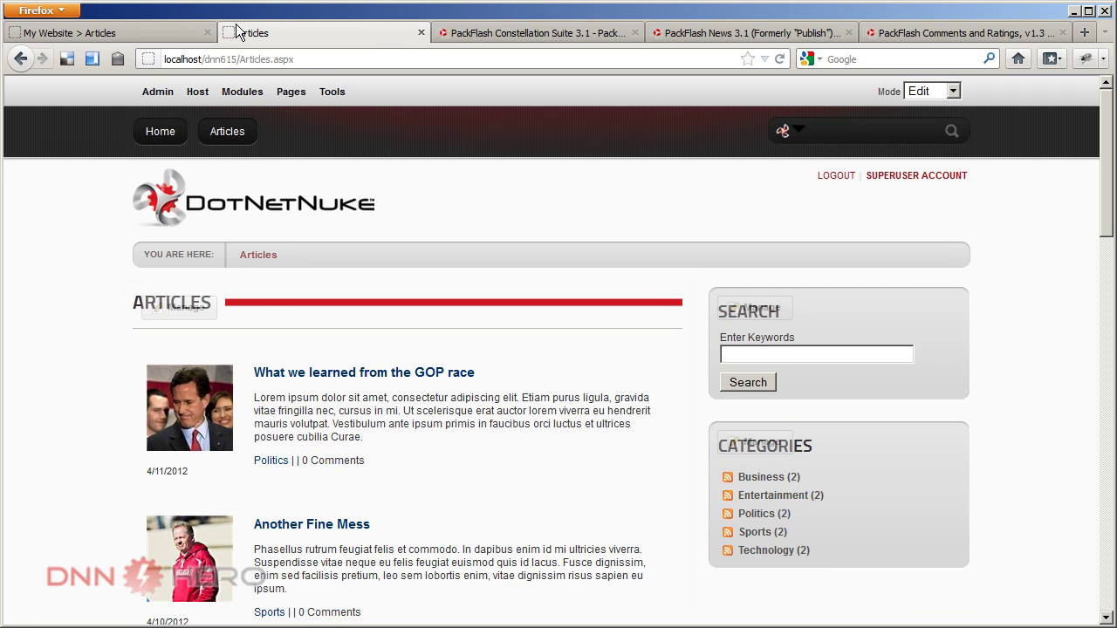
Compare the Articles page layout with the All Articles page on the dotnetnuke reference site.
click(159, 31)
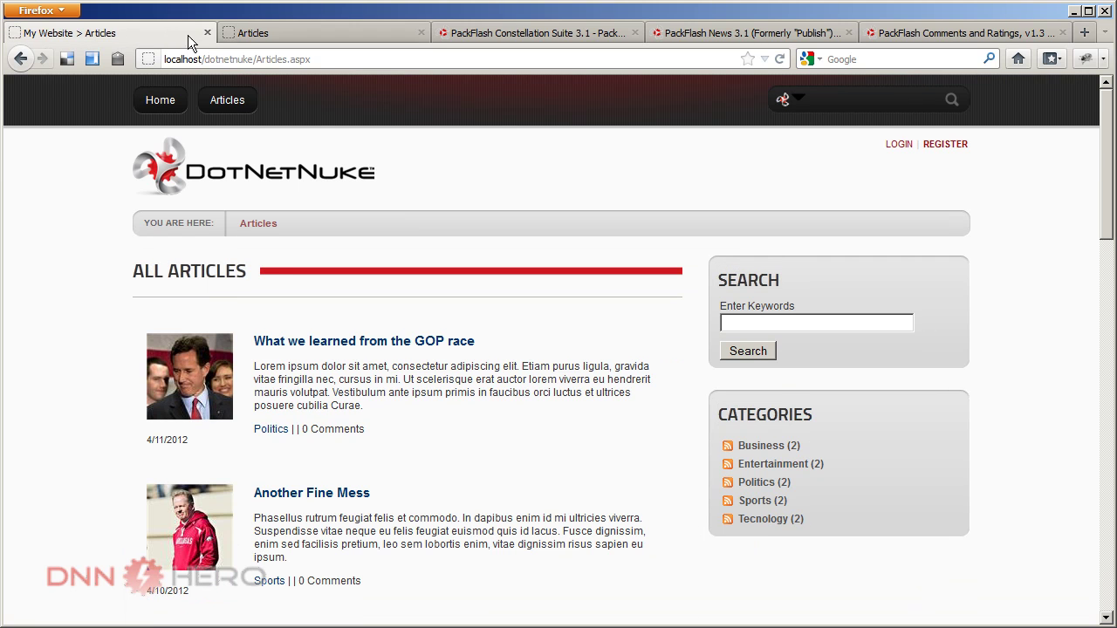
click(297, 35)
scroll(390, 346, down, 2)
scroll(389, 342, up, 2)
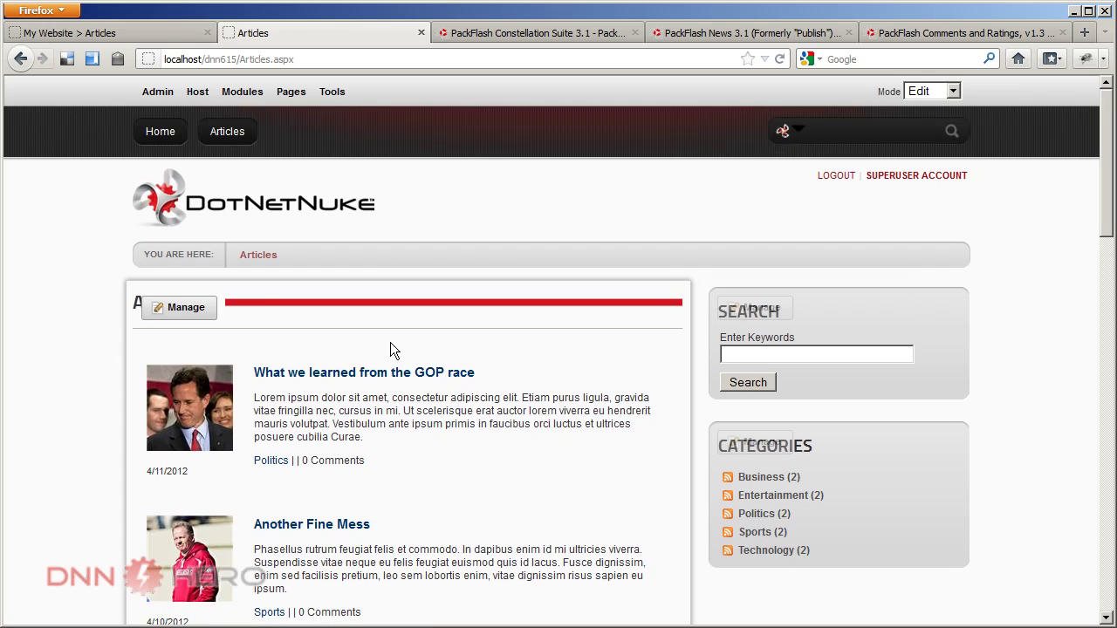
click(129, 34)
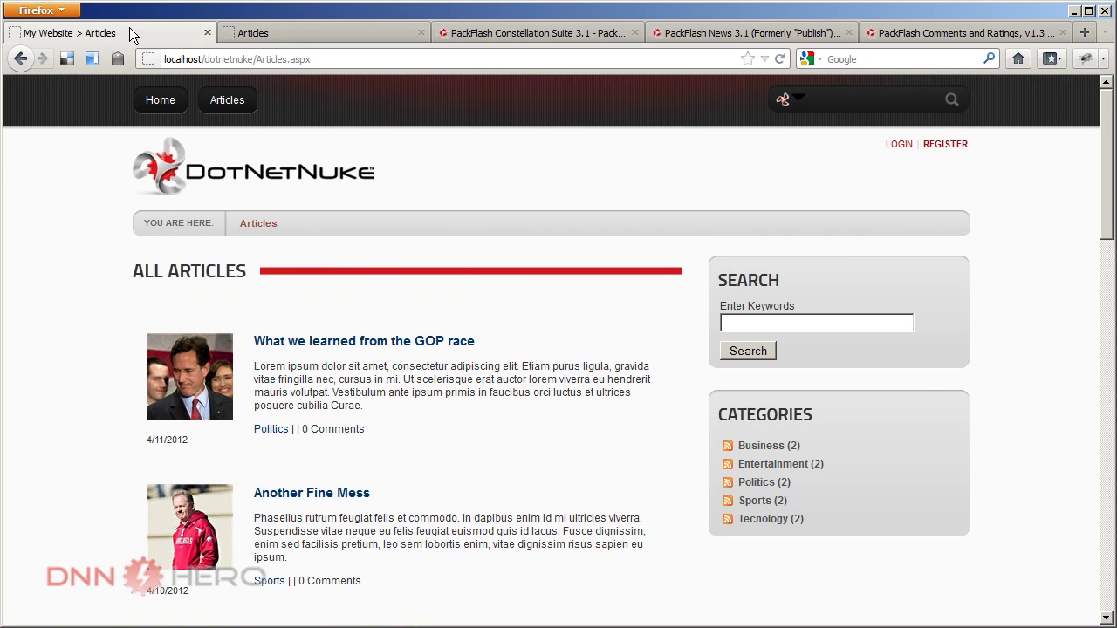
click(273, 33)
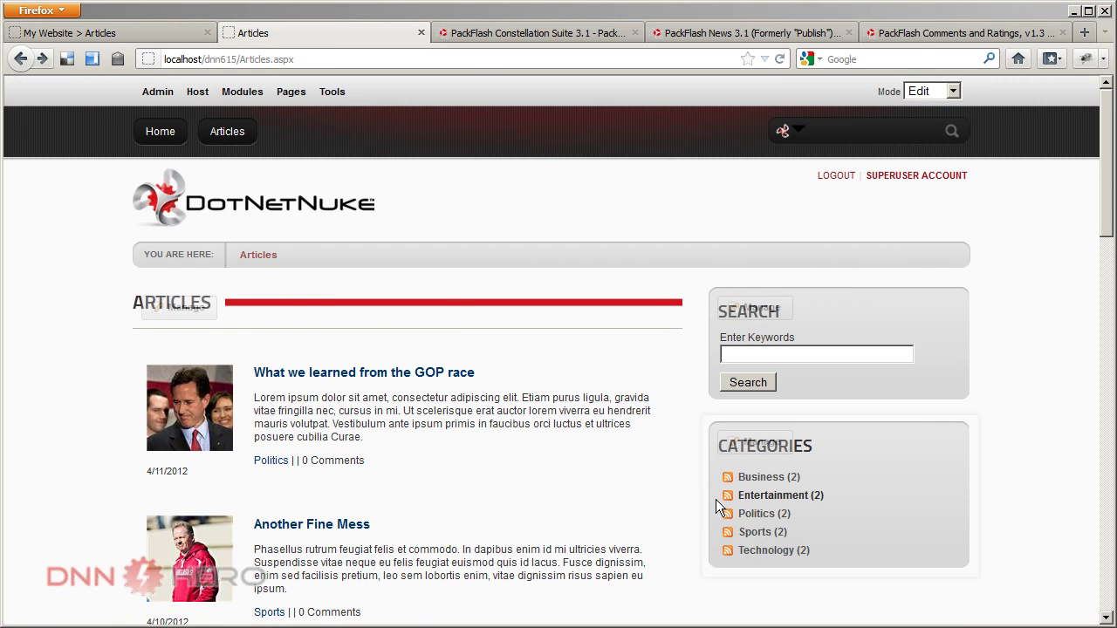
Open the article "What we learned from the GOP race" on both sites and compare the layouts of their details pages.
click(345, 373)
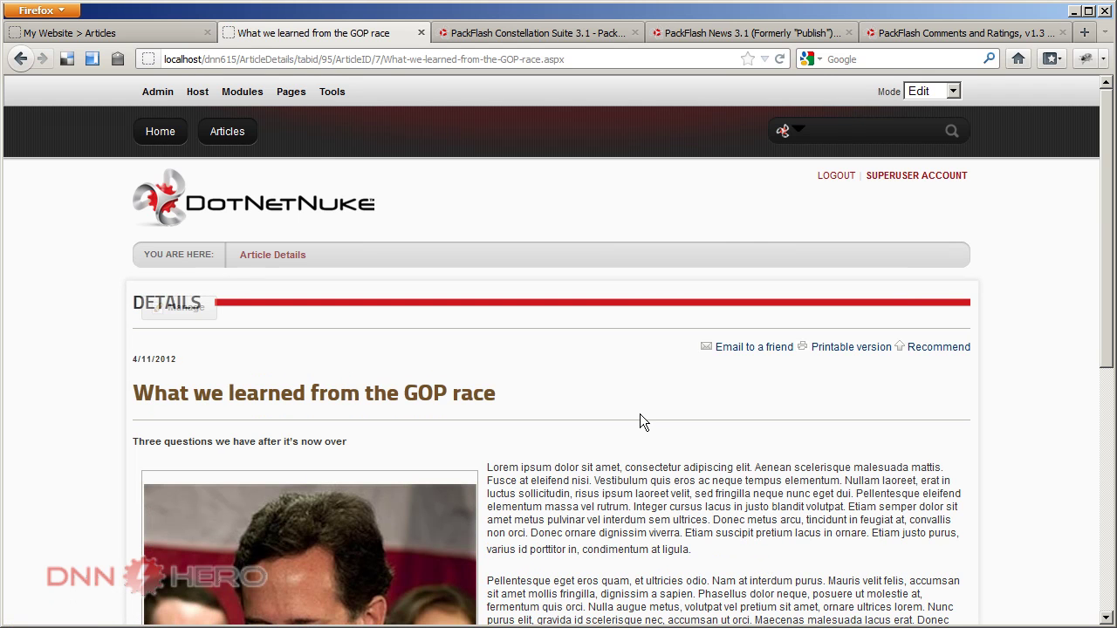
click(144, 31)
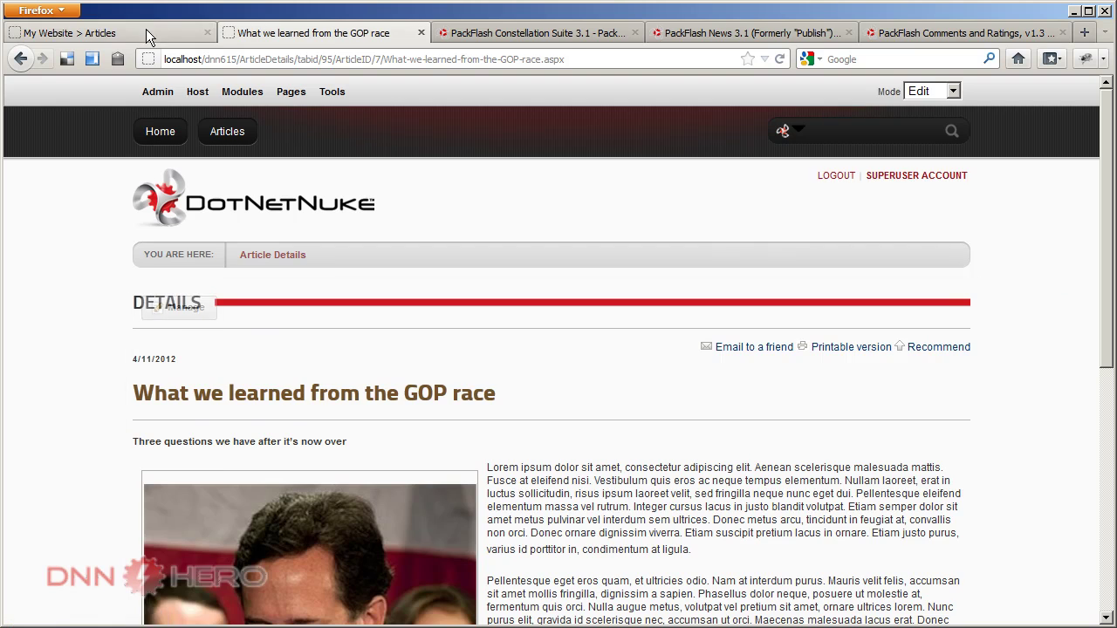
click(329, 345)
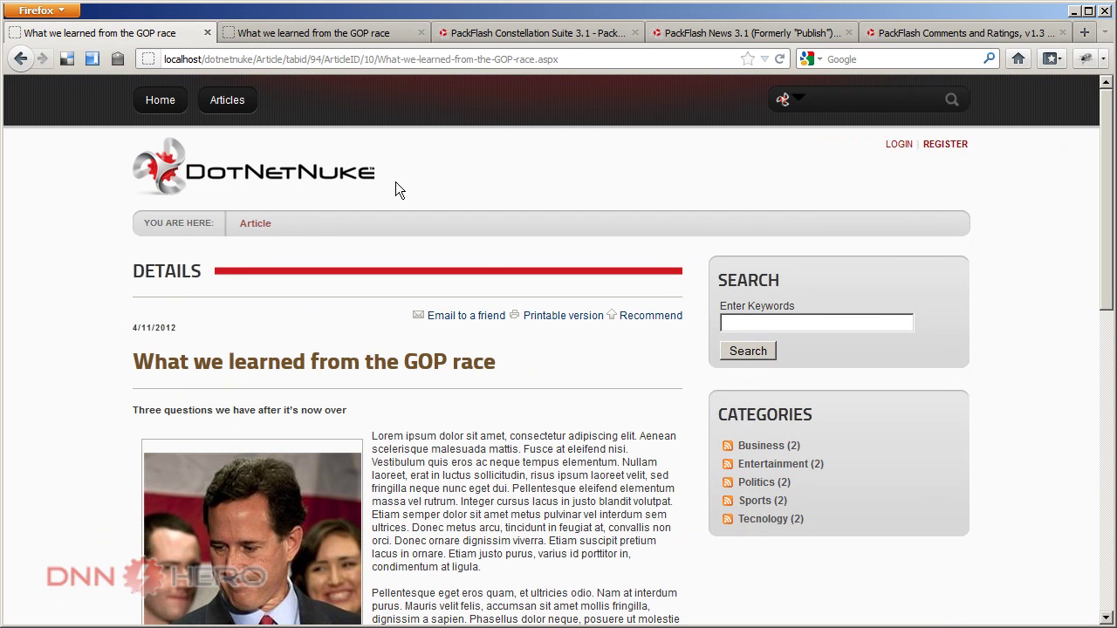
click(315, 33)
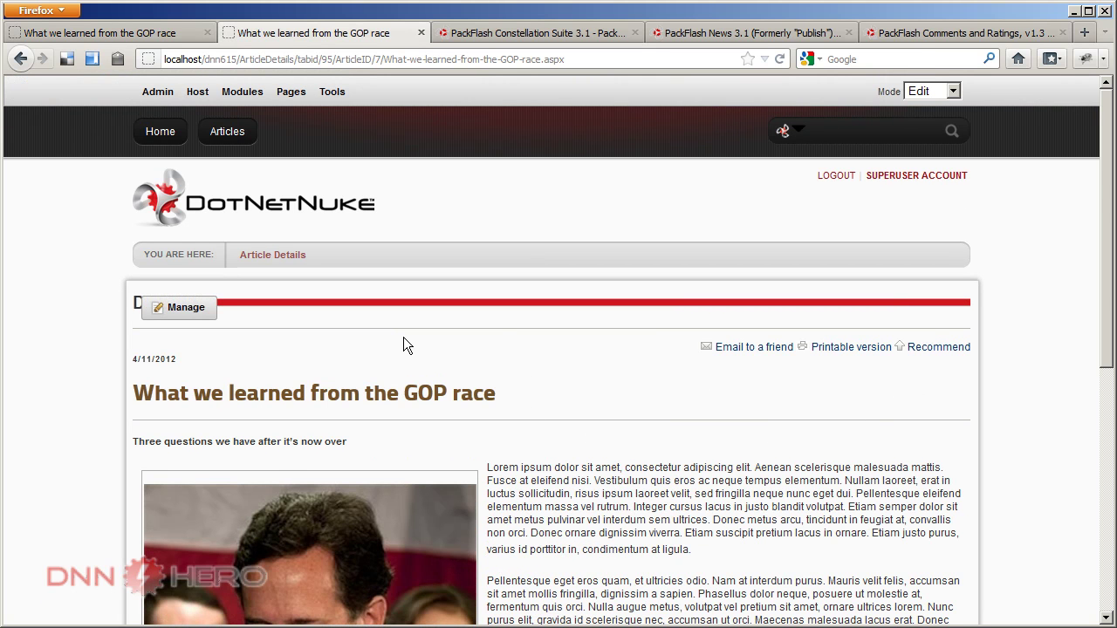
click(156, 38)
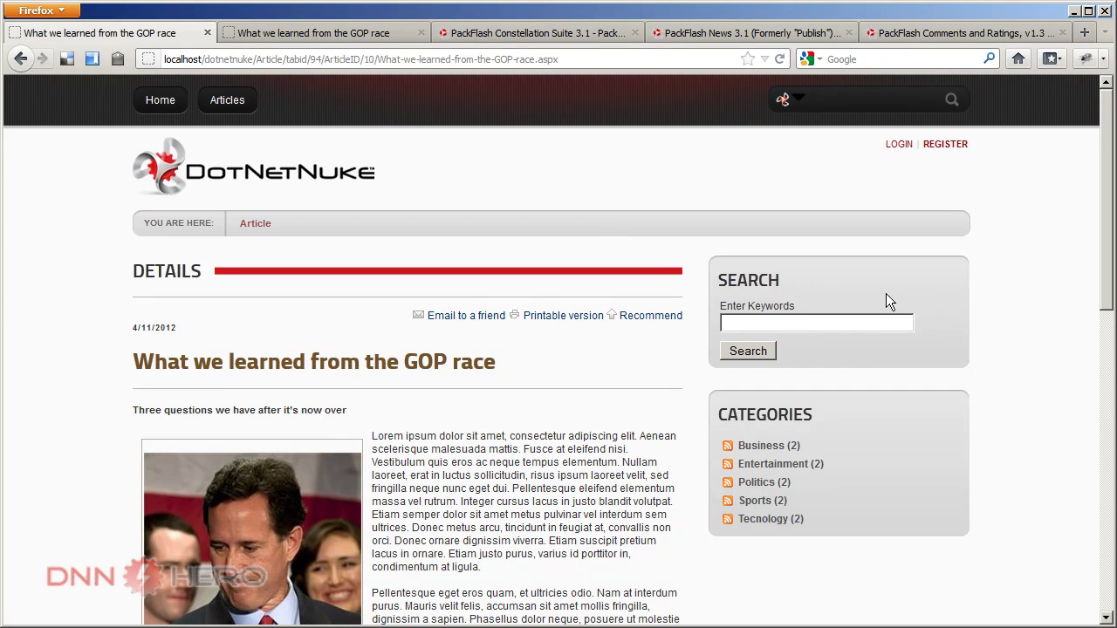
click(340, 35)
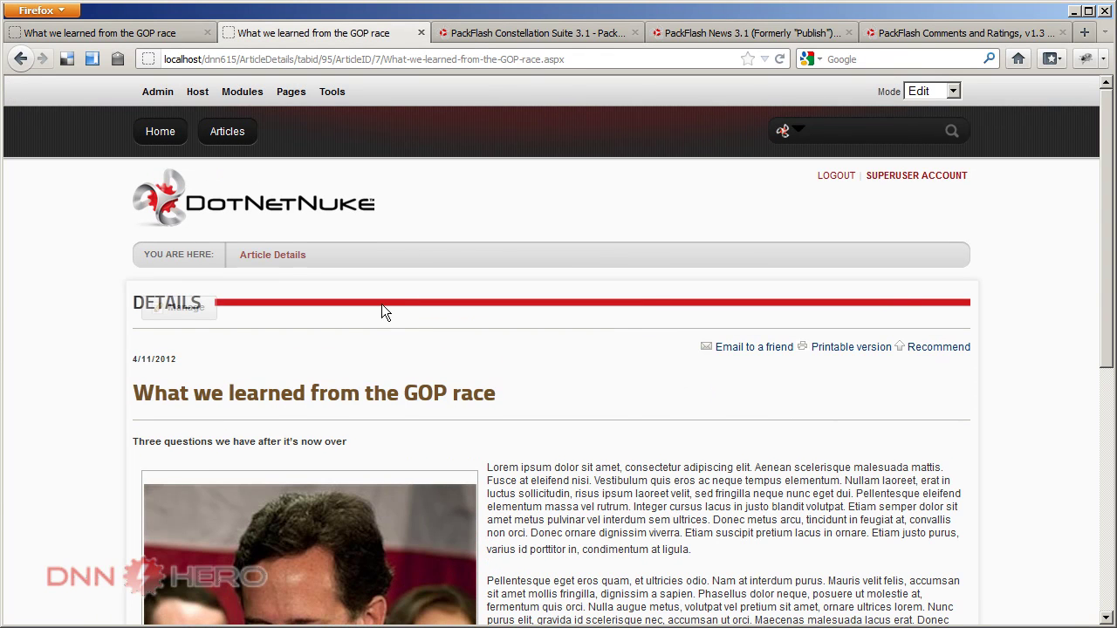
Move the Details module to LeftPane and place the existing Search and Categories modules beside it, matching the reference article page.
mouse_move(194, 314)
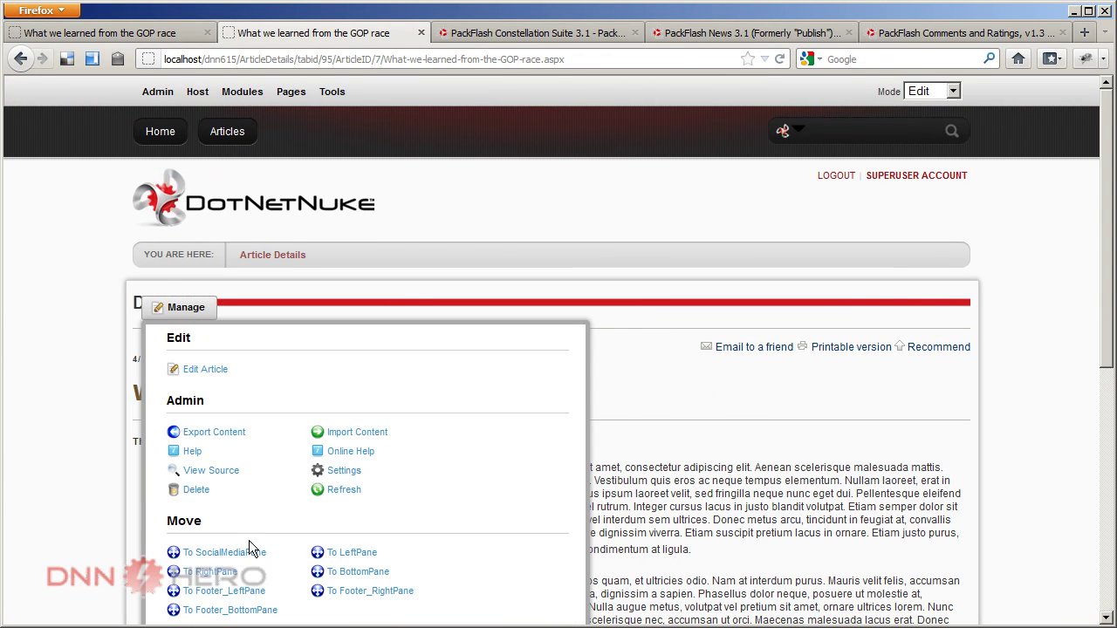
click(352, 552)
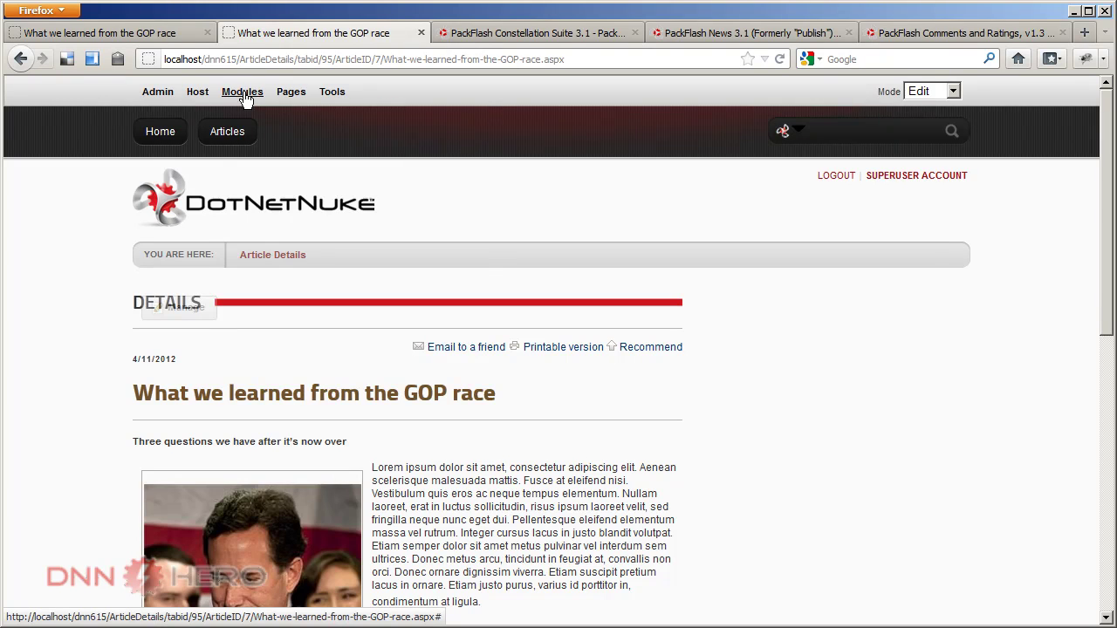
mouse_move(243, 92)
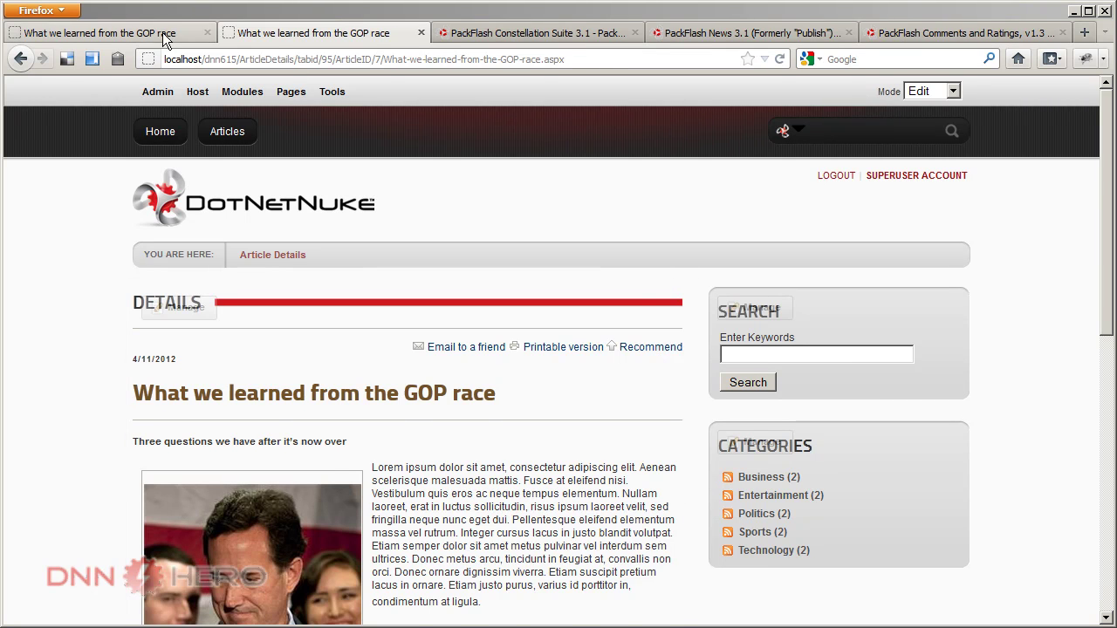
click(163, 35)
click(253, 31)
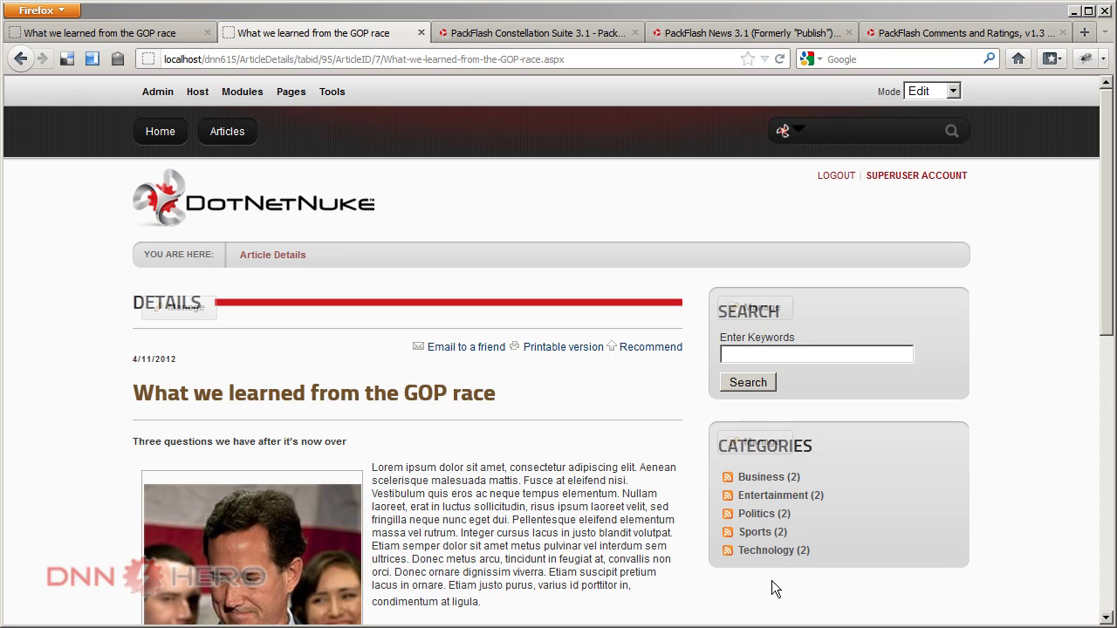
Open the Home page and review its Articles, Search and Categories modules.
click(165, 136)
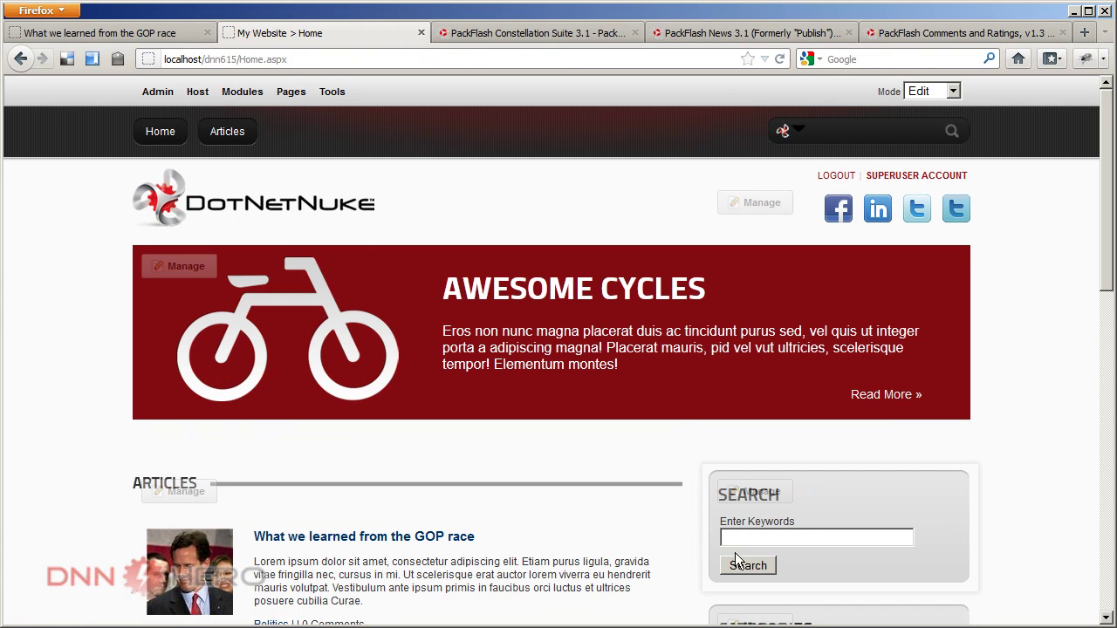
scroll(805, 529, down, 2)
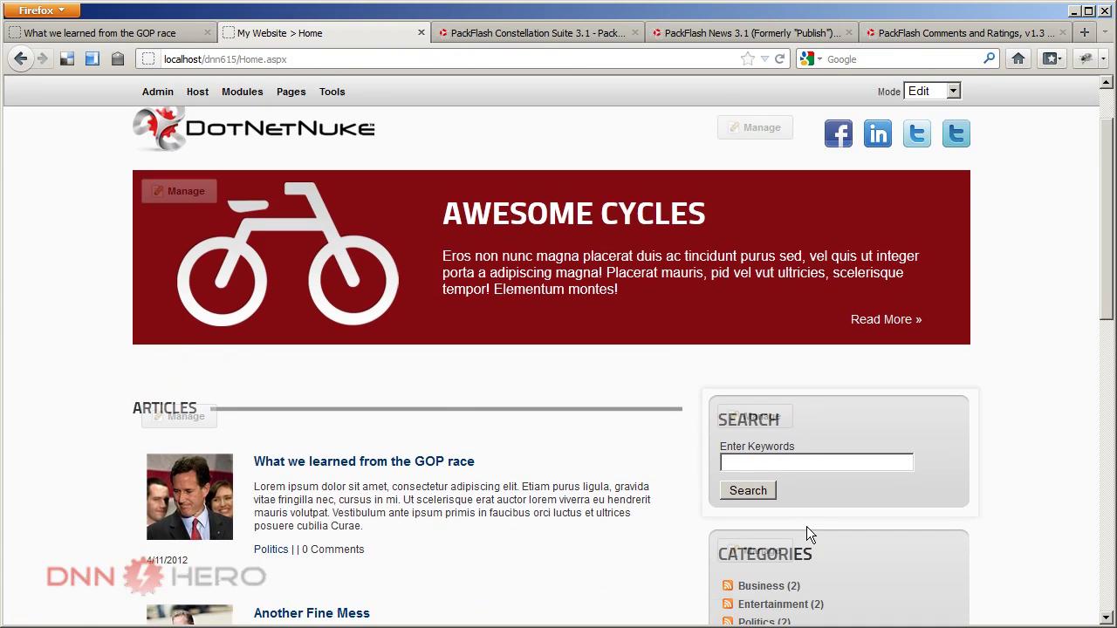
click(748, 457)
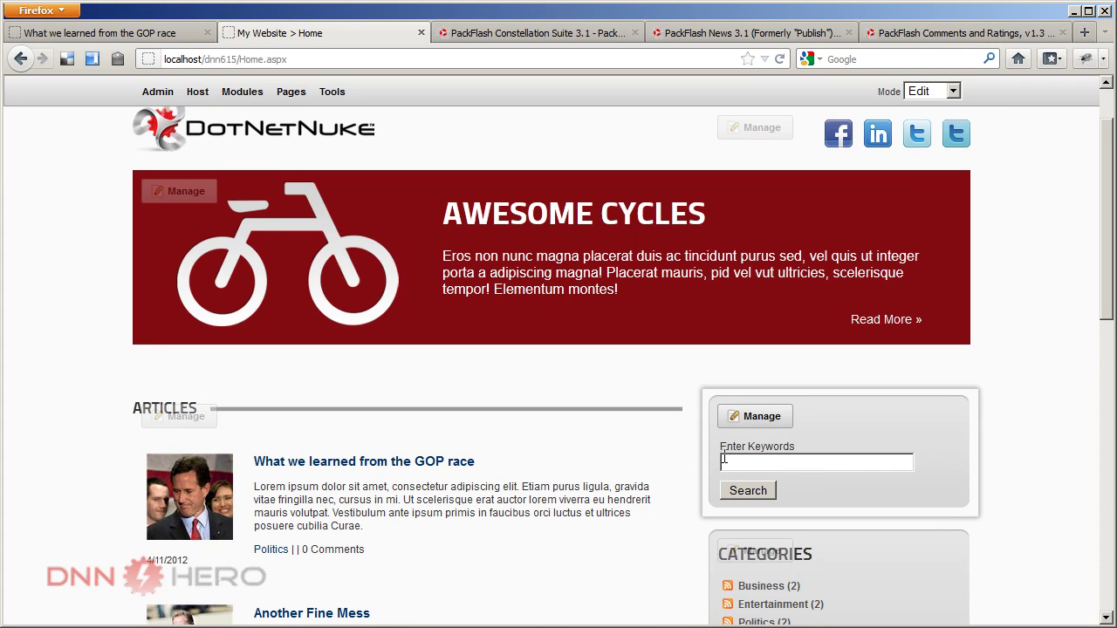
scroll(463, 548, down, 1)
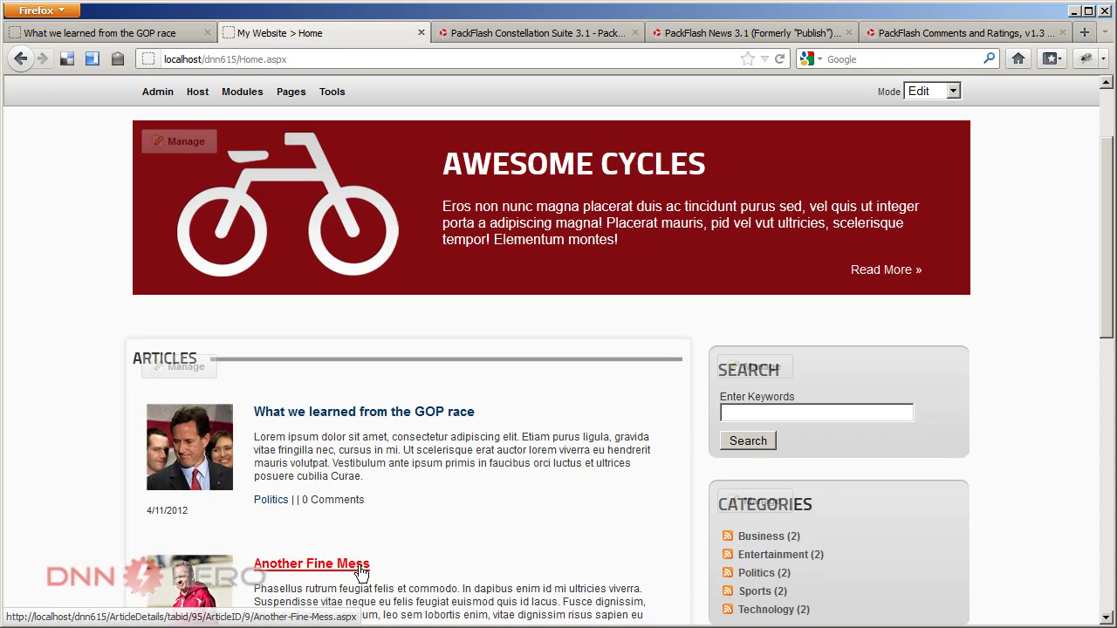
Search the Home page articles for "Mess" and for "dapibus", a word copied from the "Another Fine Mess" summary.
text(Mess)
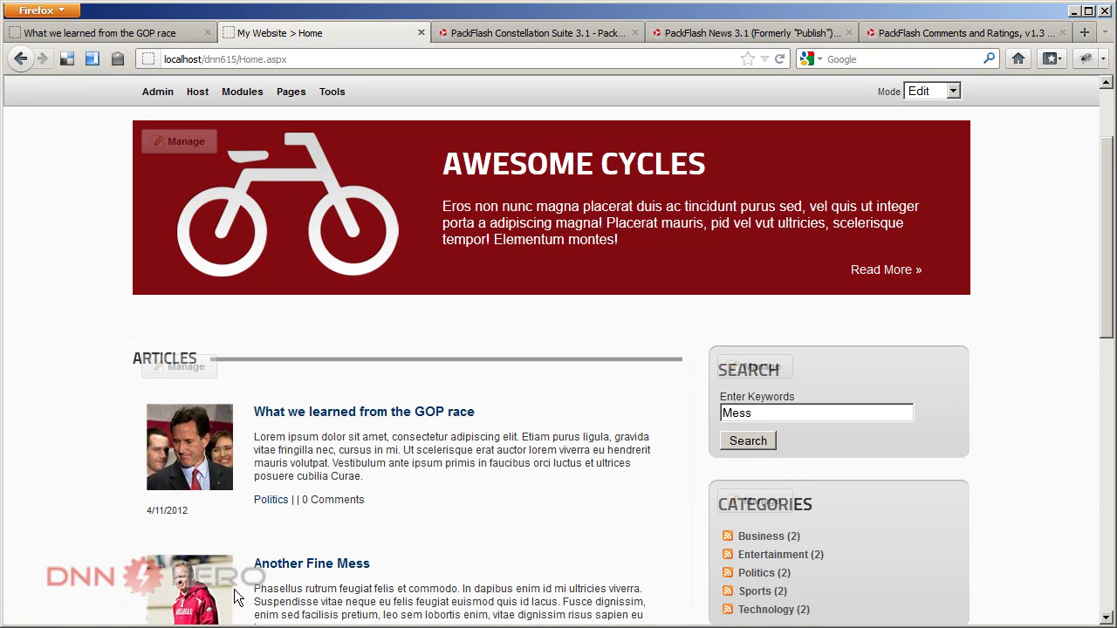
click(750, 443)
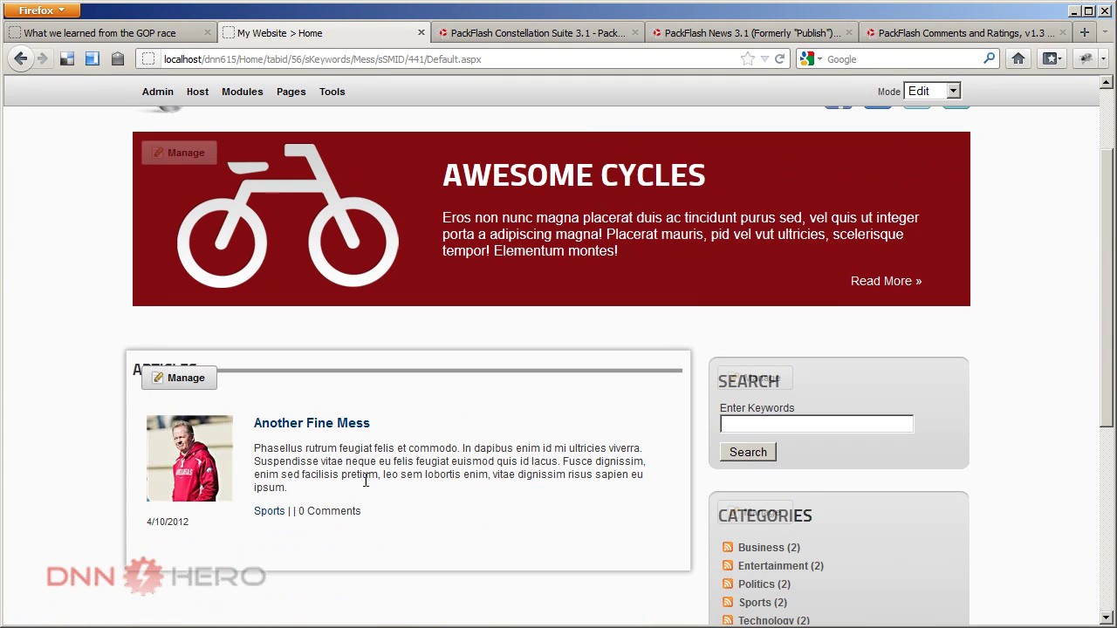
drag(513, 447, 475, 447)
right_click(484, 448)
click(510, 460)
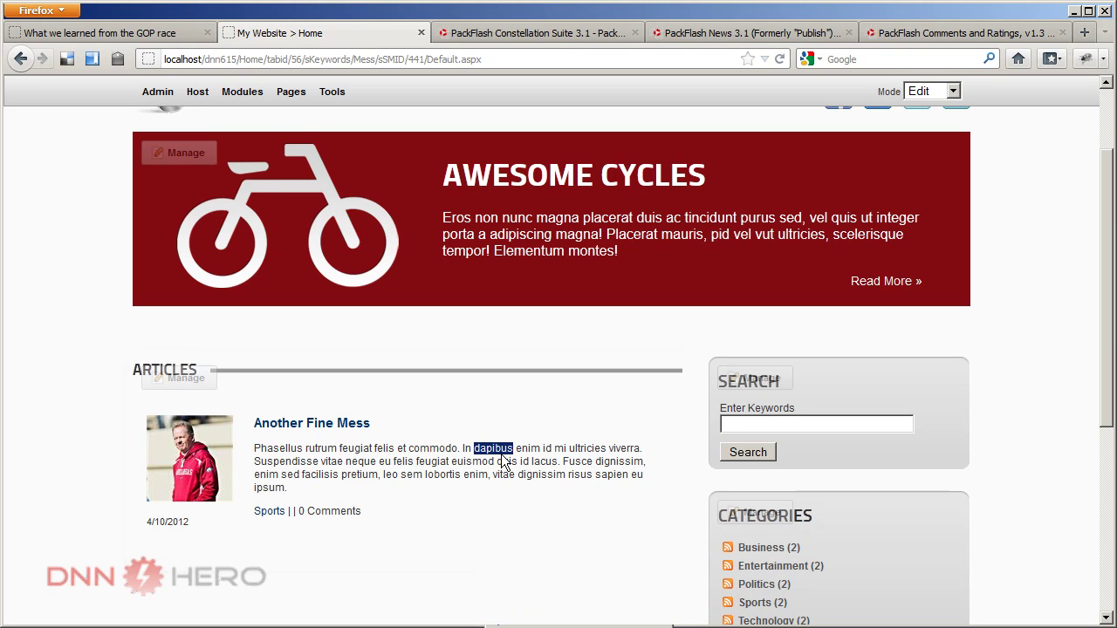
right_click(780, 423)
click(804, 493)
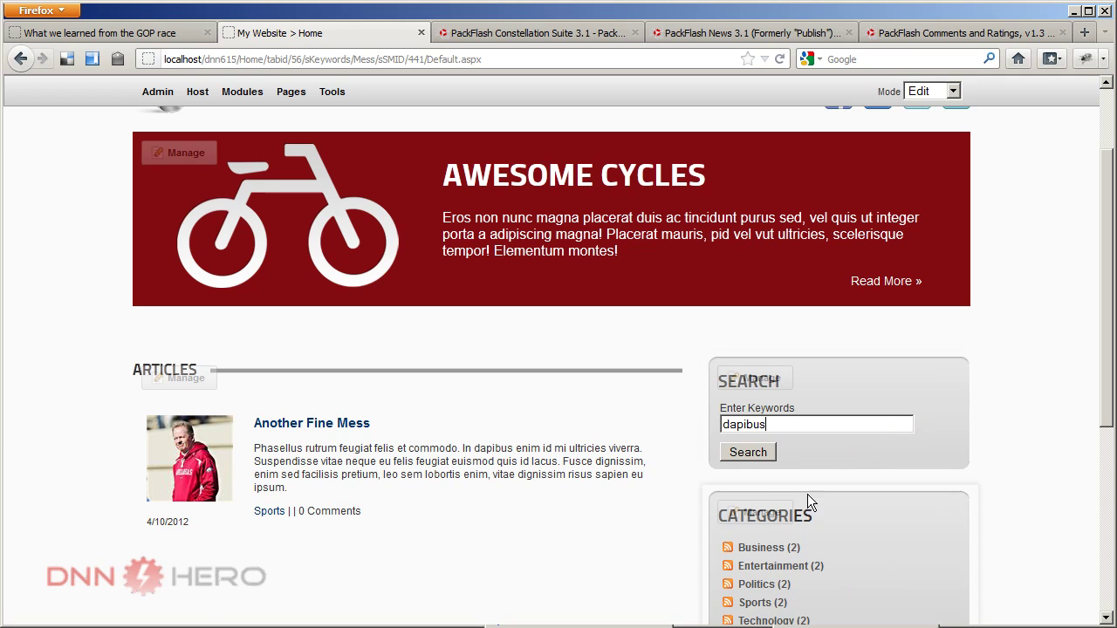
click(748, 452)
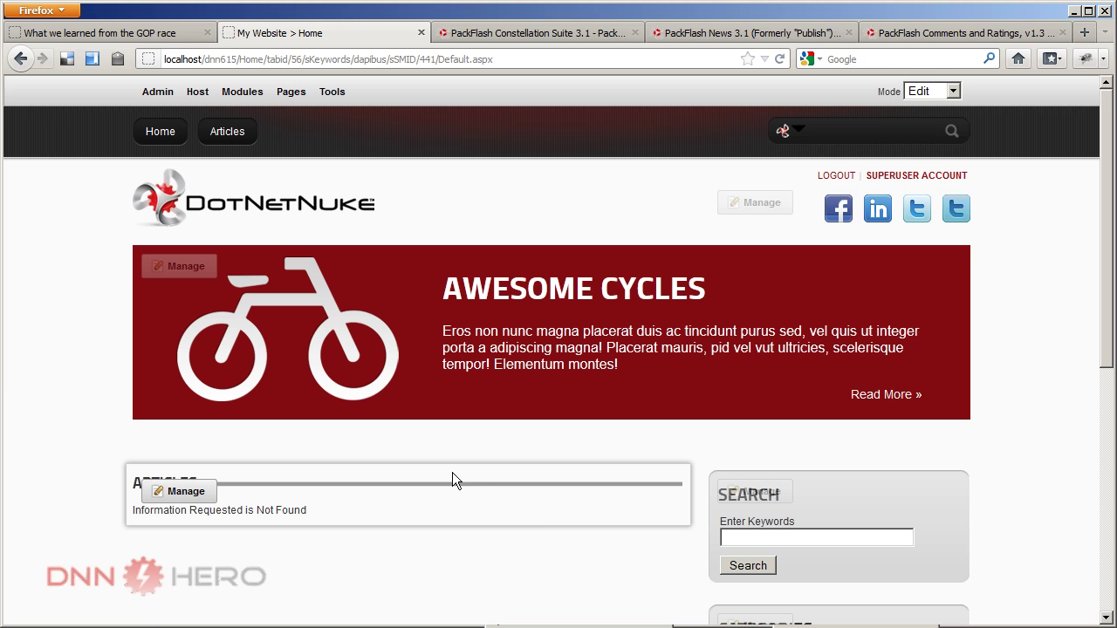
Set the Home page's Search module to also search the subtitle, summary/abstract and main content, and update its settings.
click(157, 135)
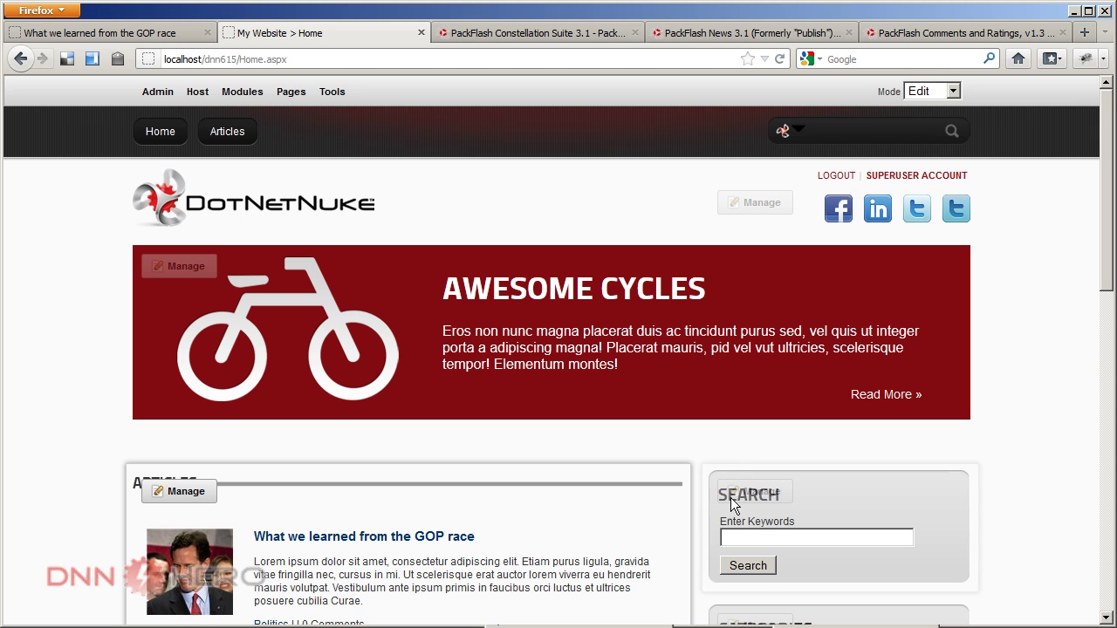
mouse_move(752, 492)
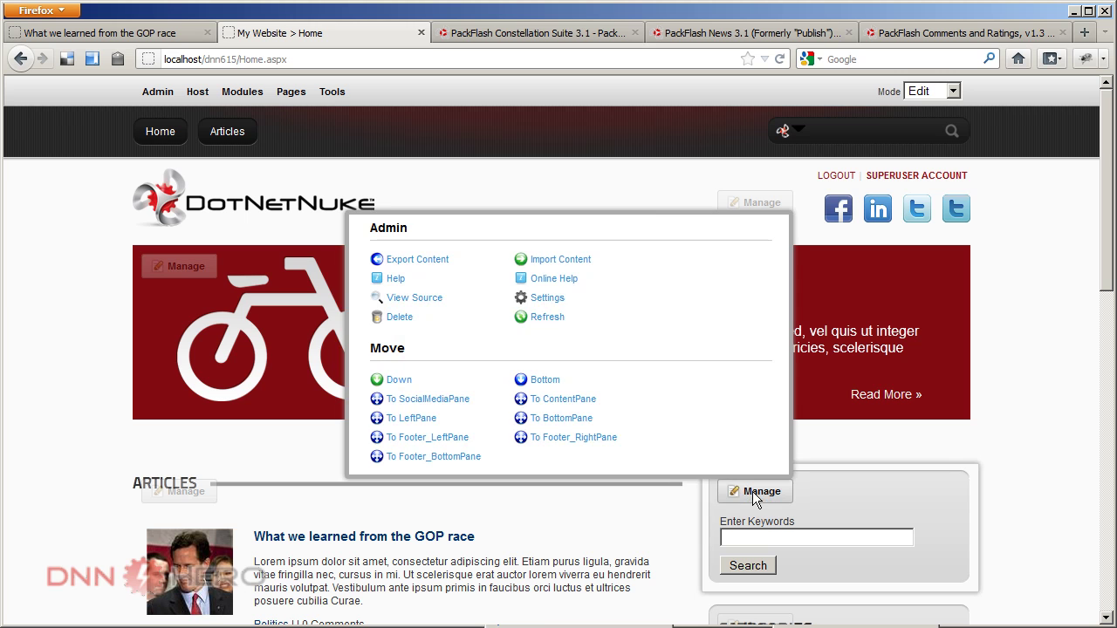
click(545, 299)
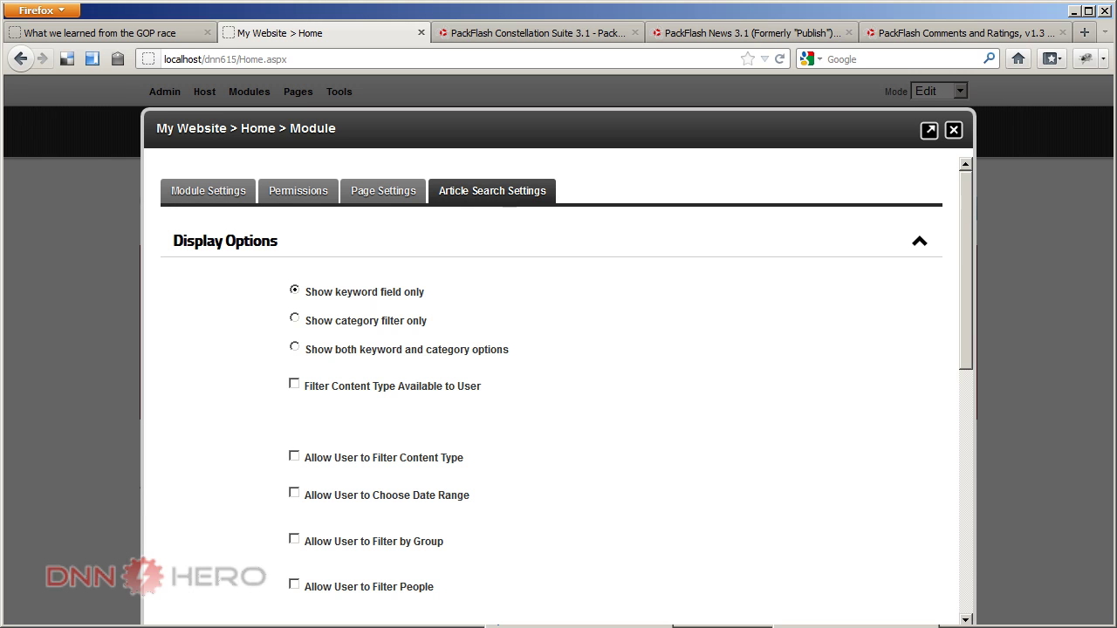
click(471, 200)
drag(964, 306, 955, 508)
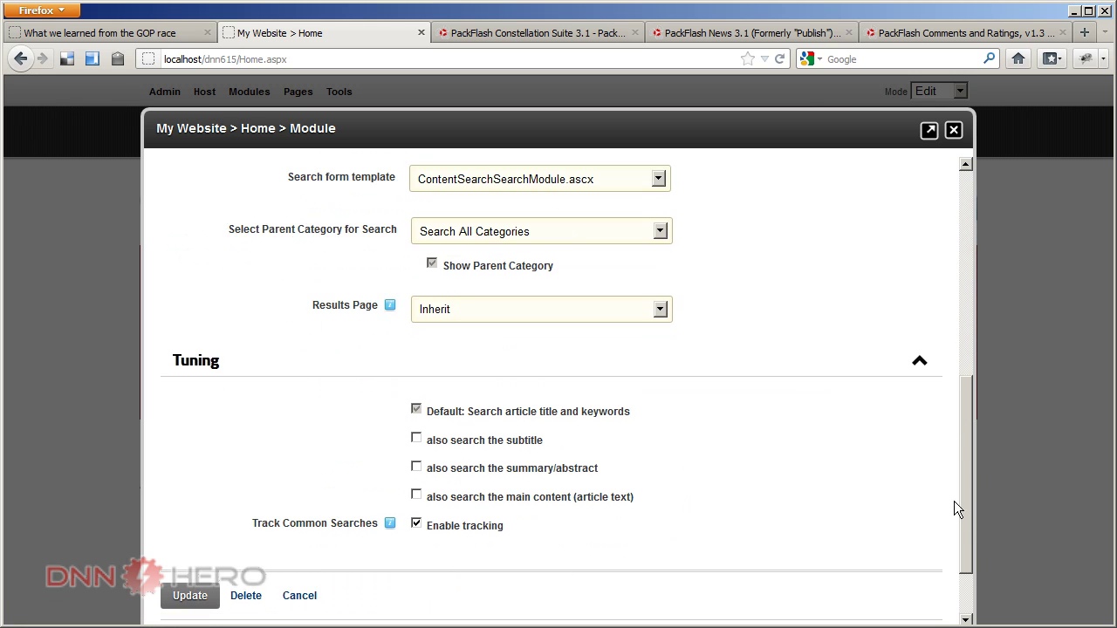
click(417, 441)
click(416, 468)
click(416, 495)
click(184, 597)
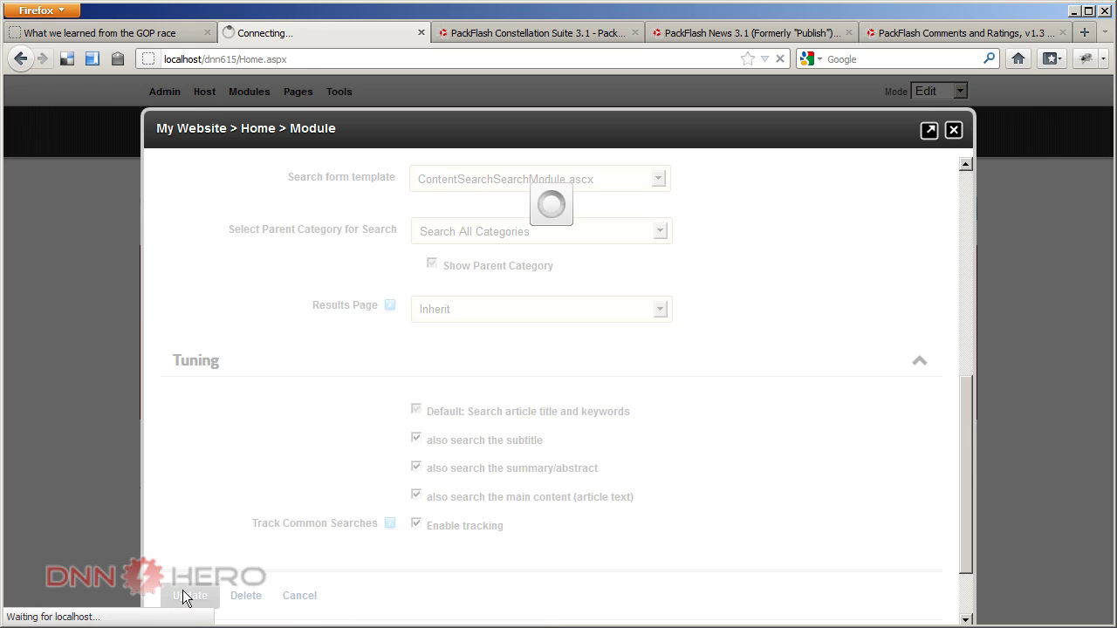
Search the Home page articles again for "dapibus", copied from the "Another Fine Mess" summary, and review the resulting article list.
scroll(481, 564, down, 5)
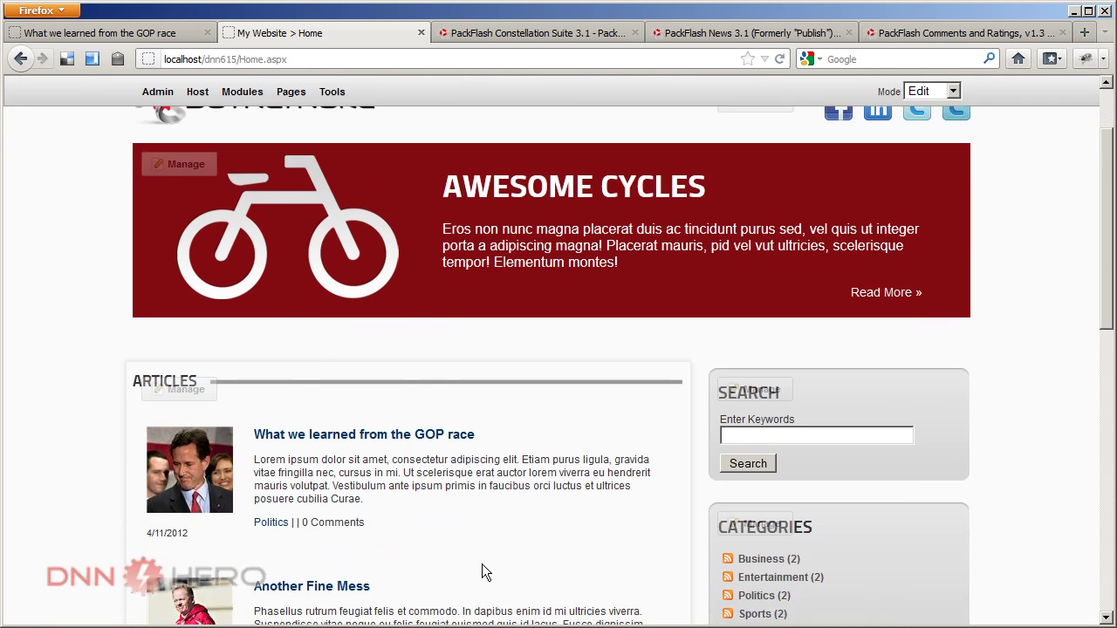
double_click(495, 484)
right_click(495, 484)
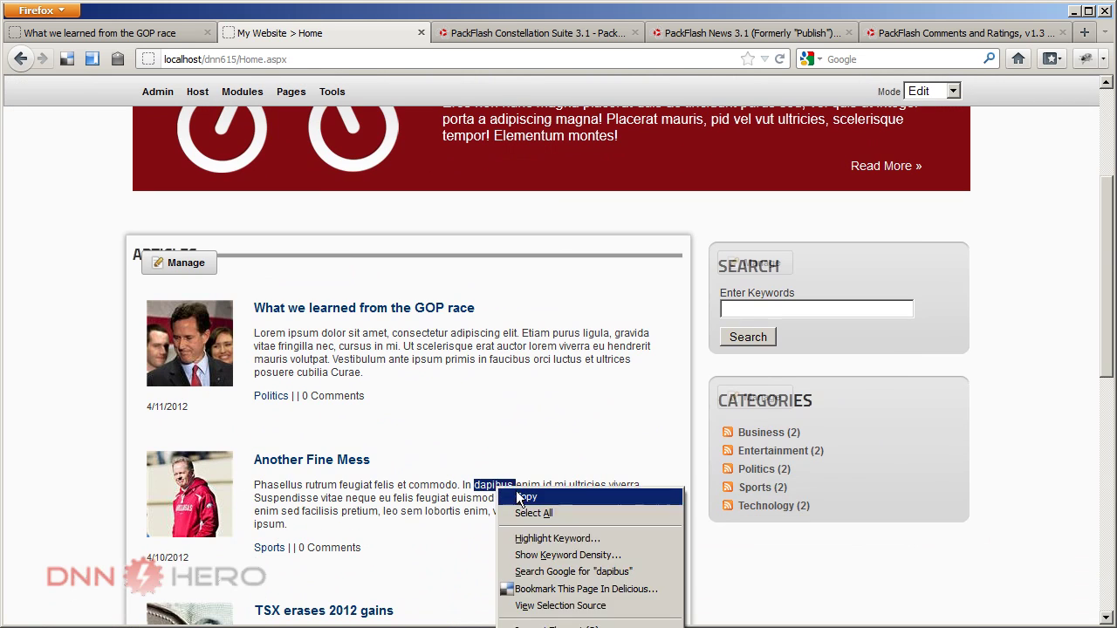
click(523, 497)
click(760, 308)
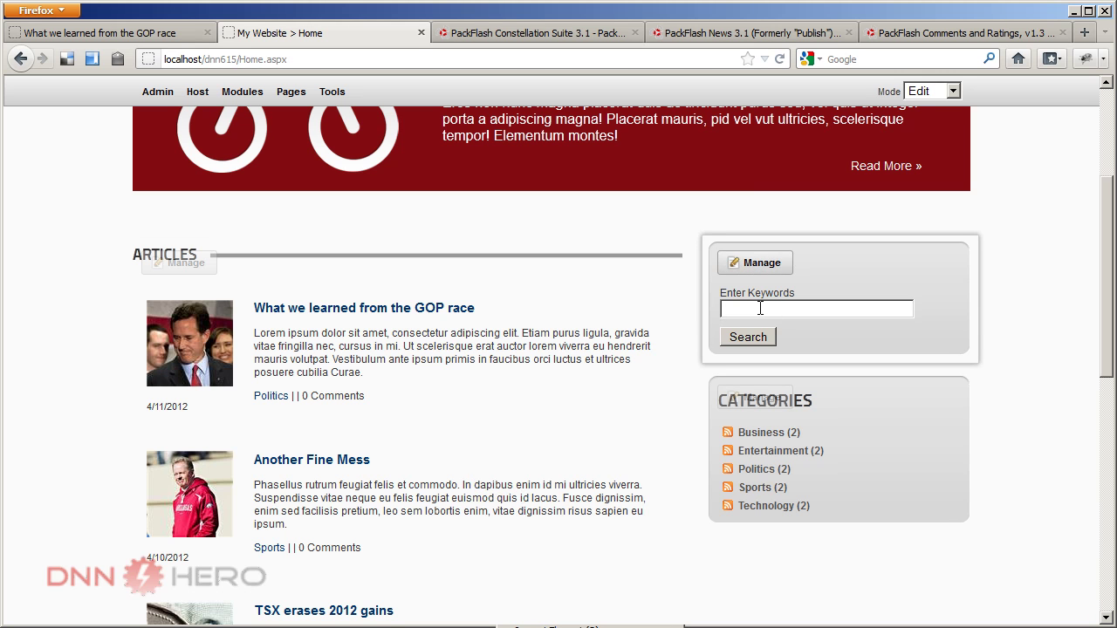
key(ctrl+v)
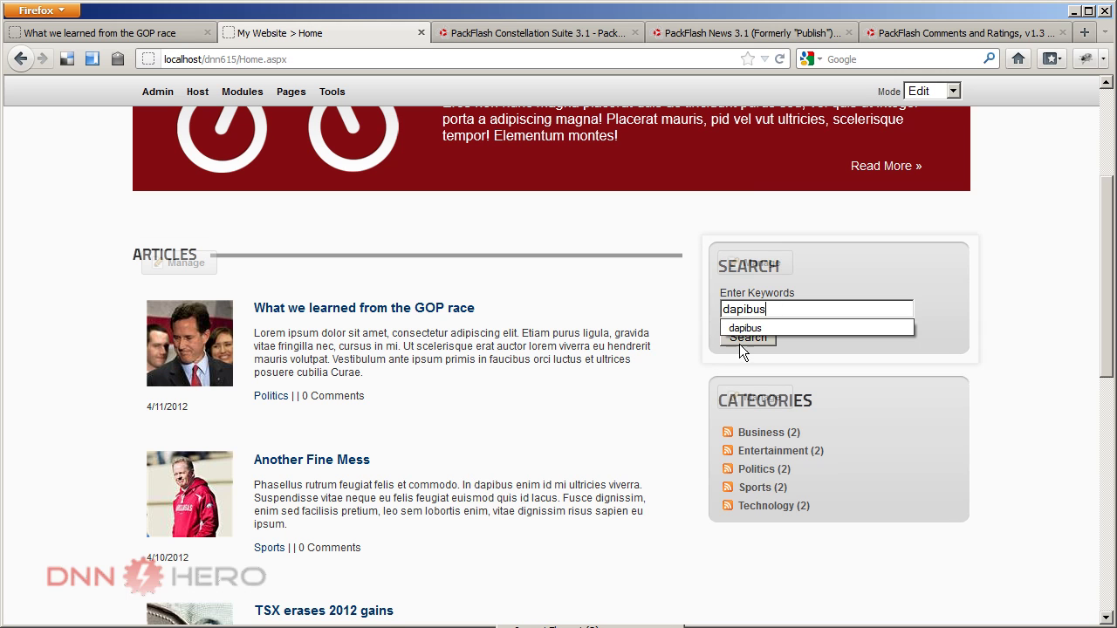
click(740, 341)
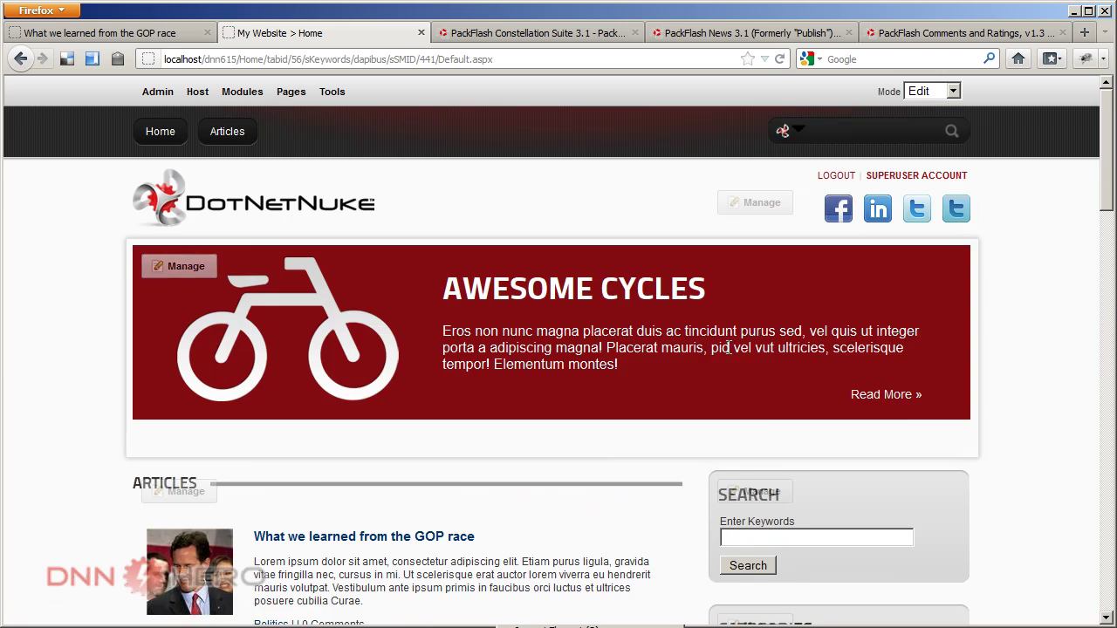
scroll(595, 446, down, 10)
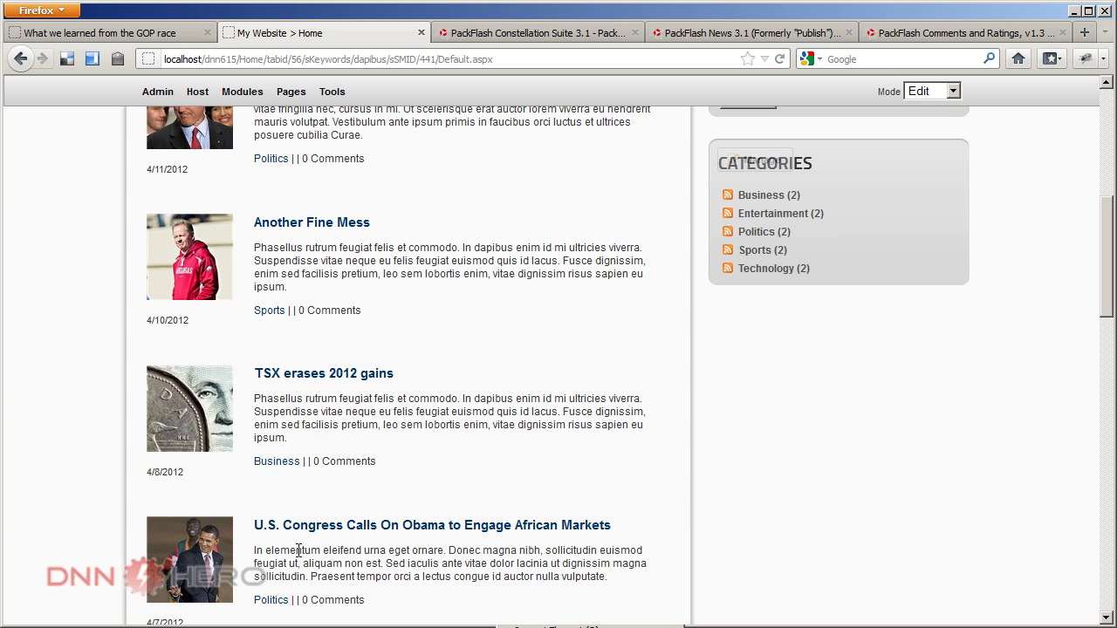
scroll(377, 578, down, 1)
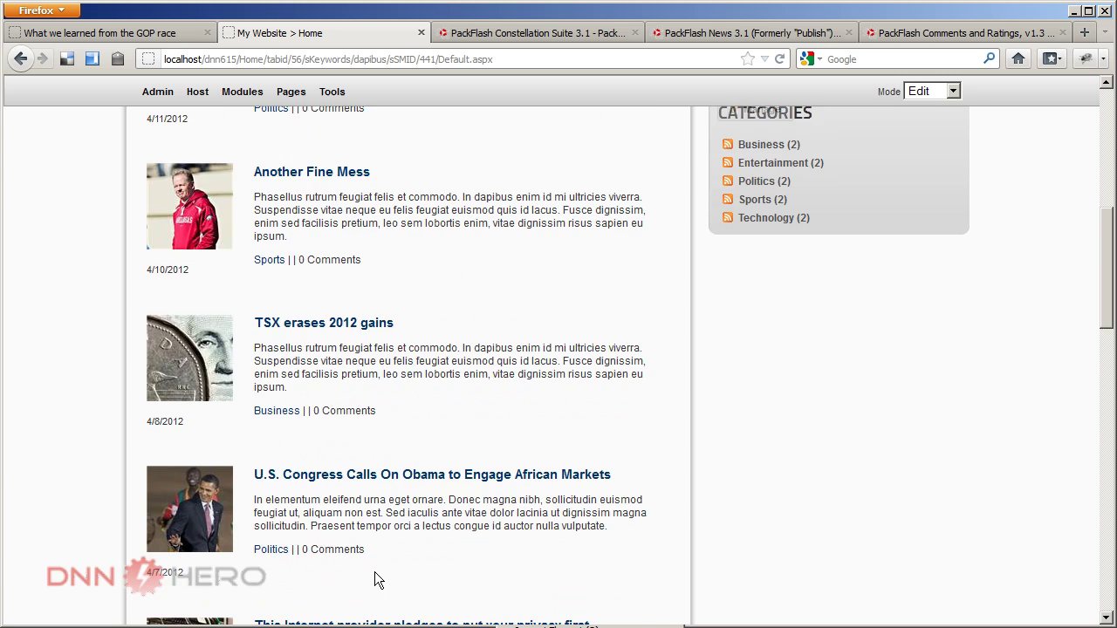
scroll(375, 572, down, 4)
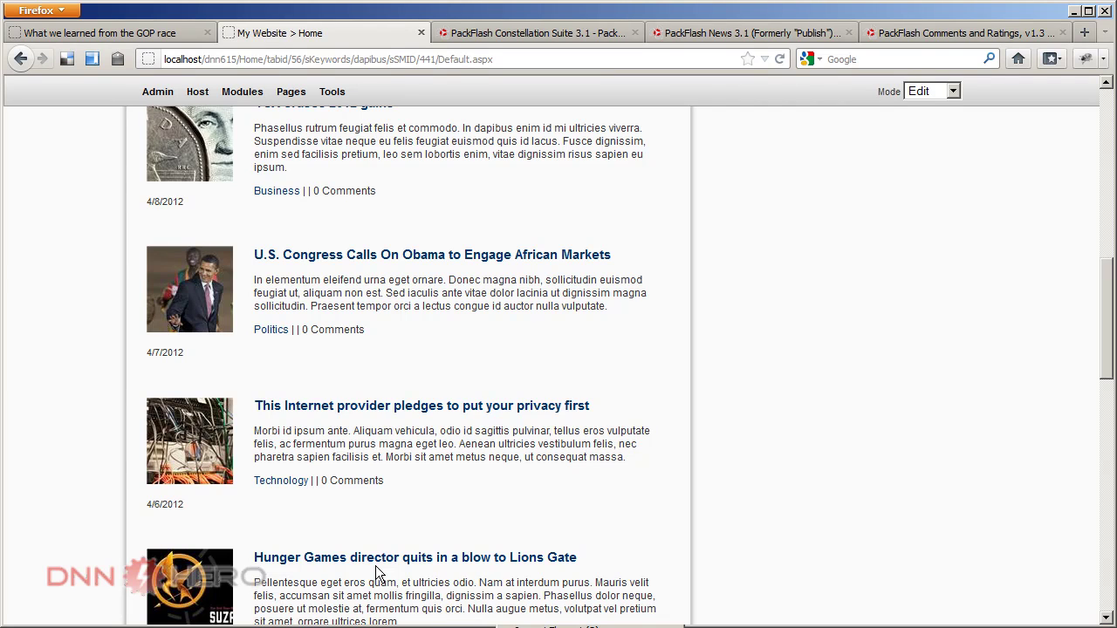
scroll(386, 578, up, 14)
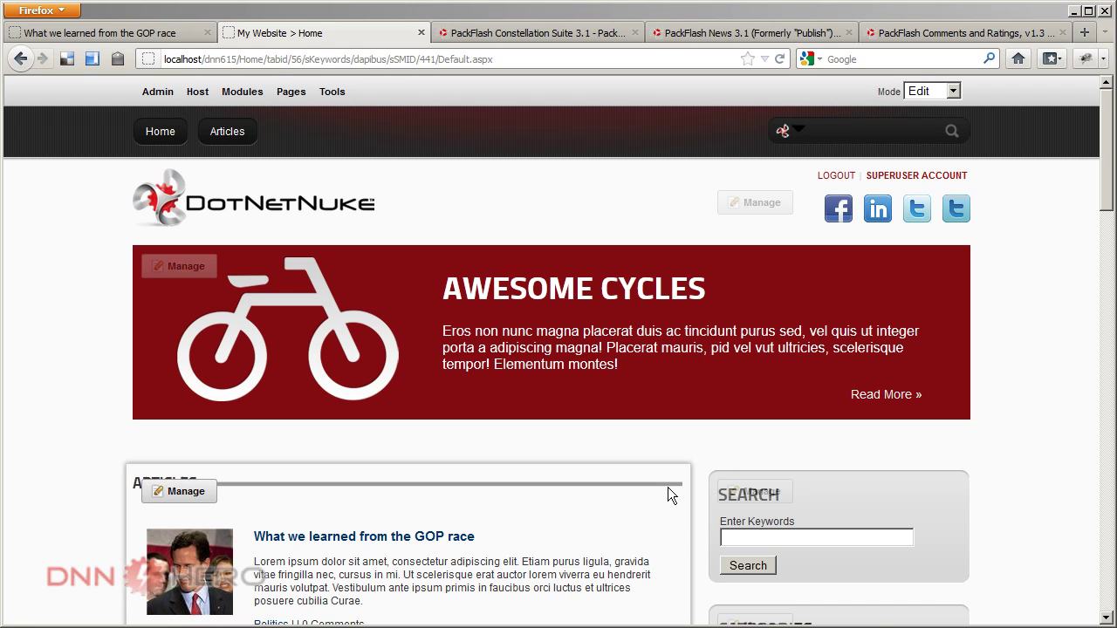
Review the Home page's Articles, Search and Categories modules on the dotnetnuke reference site and return to the dnn615 site.
click(69, 32)
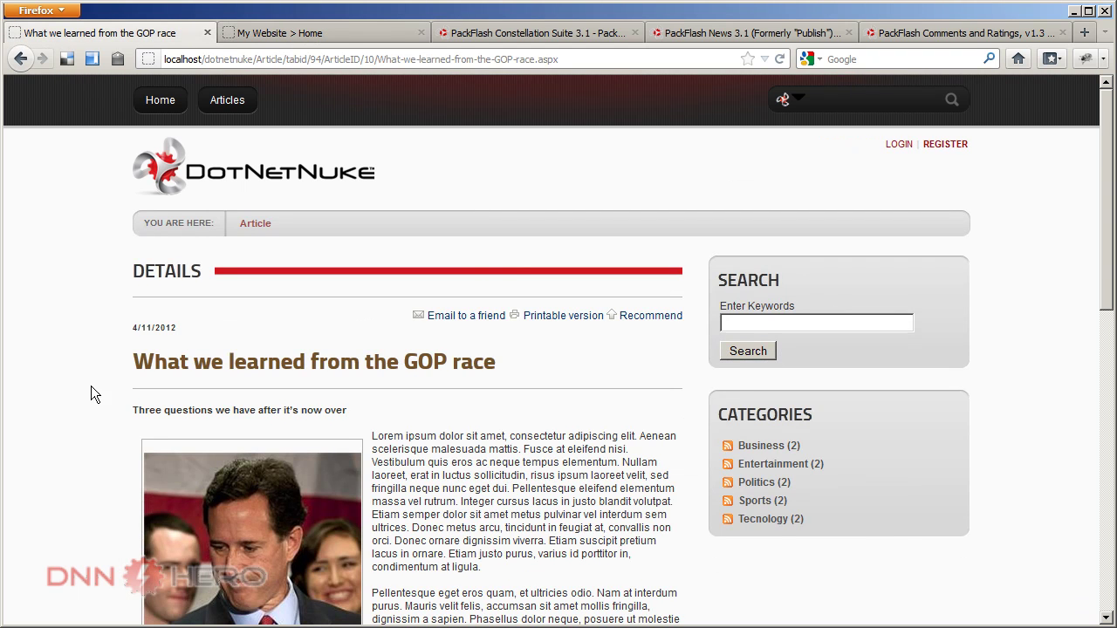
click(160, 102)
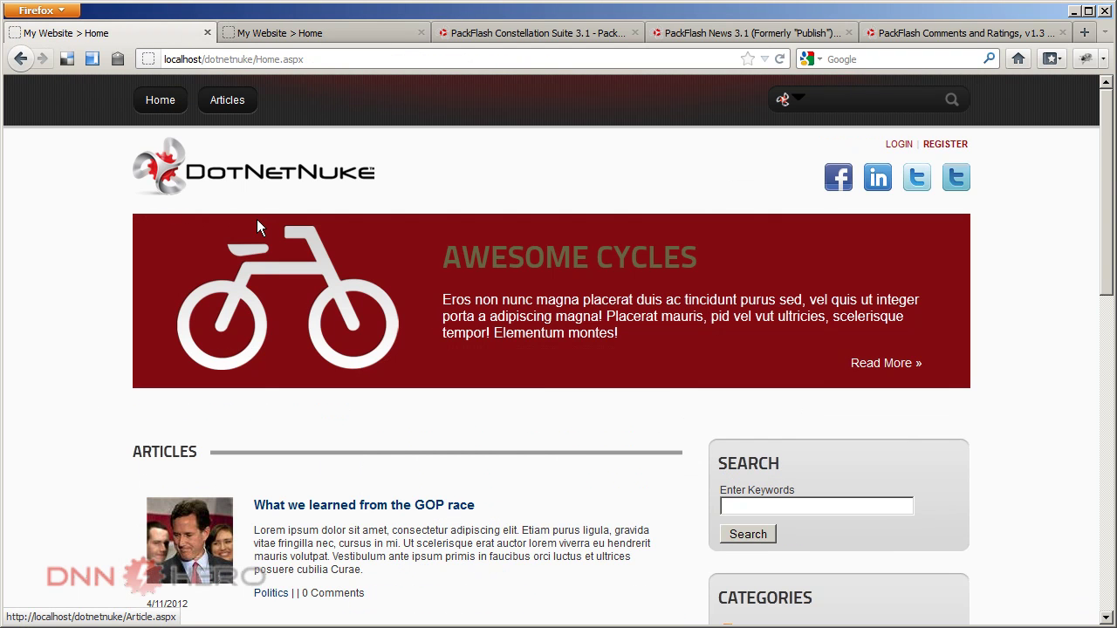
scroll(214, 458, down, 5)
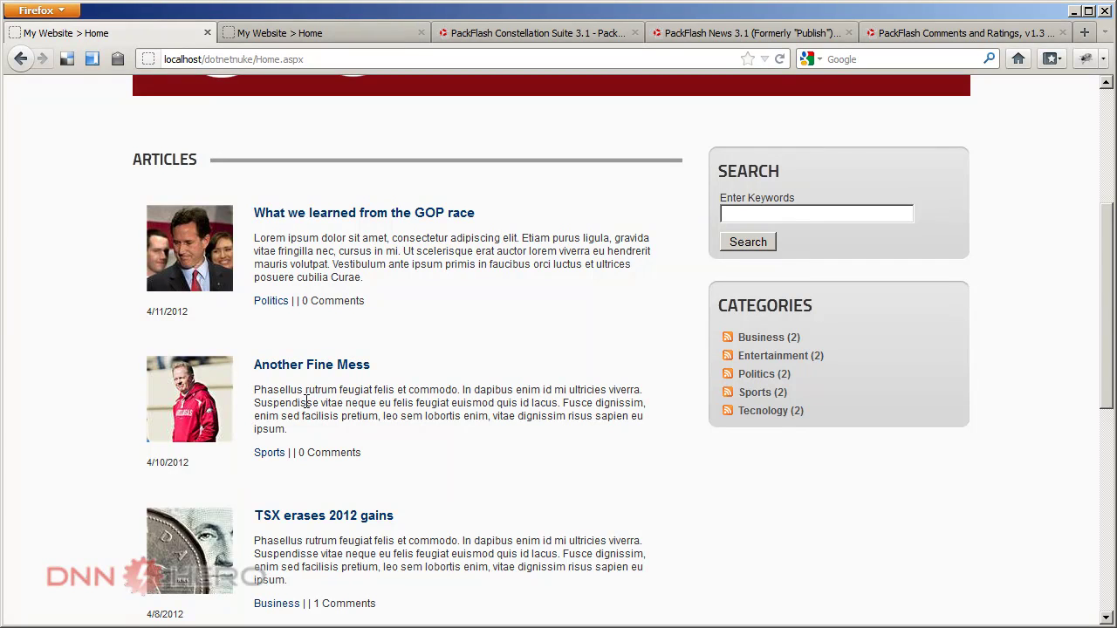
scroll(559, 424, up, 5)
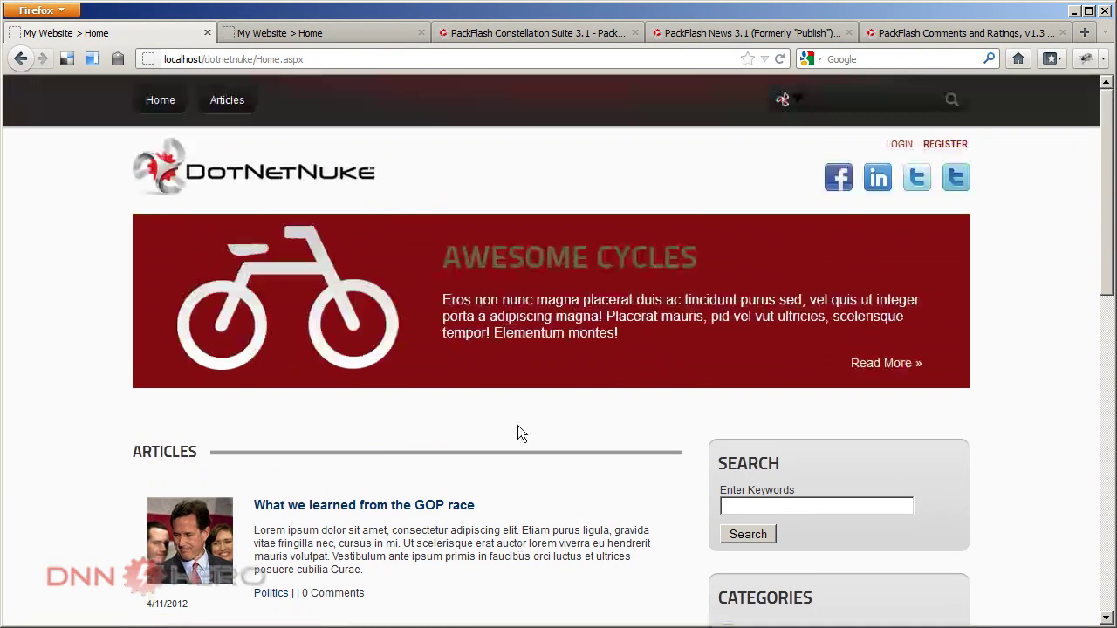
click(278, 33)
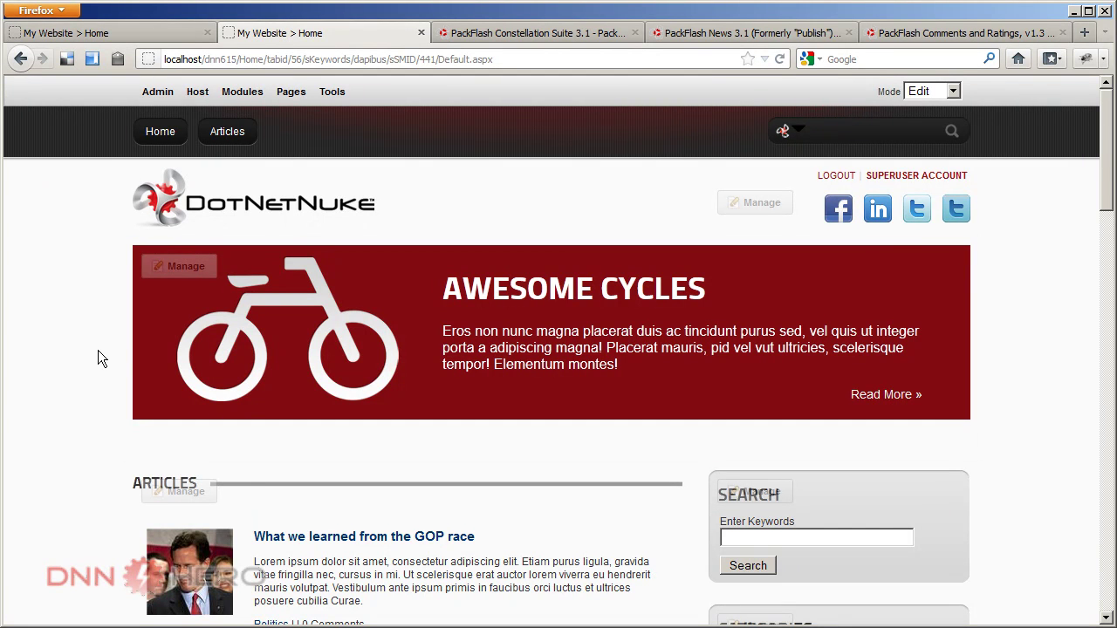